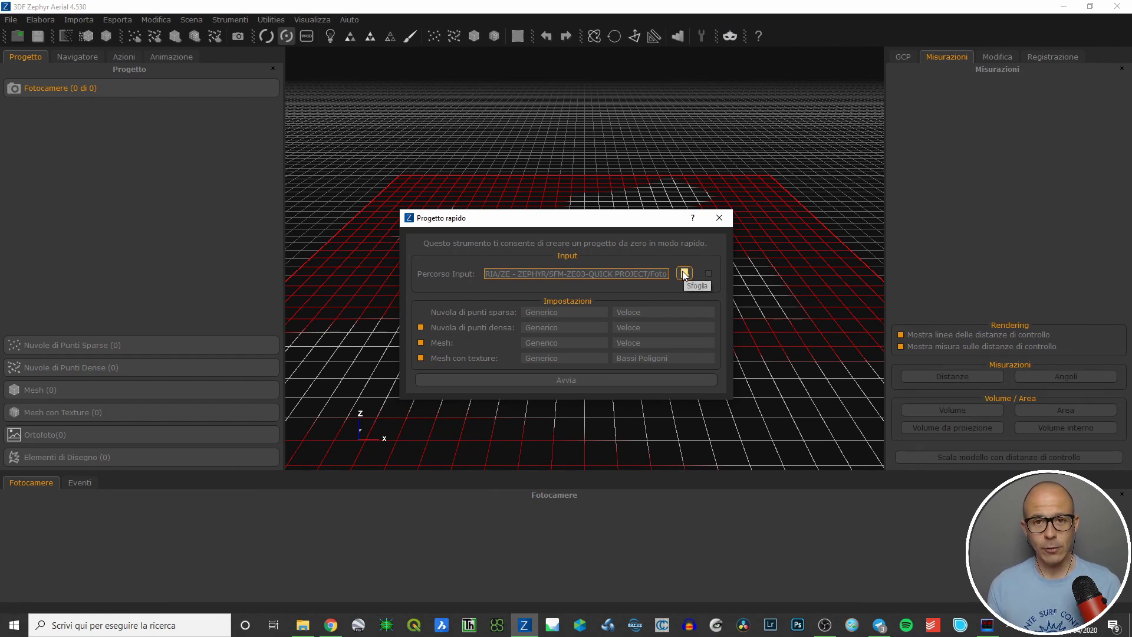
Step: Select the Foto folder inside the SFM-ZE03-QUICK PROJECT directory as the quick project's input path
left_click(684, 275)
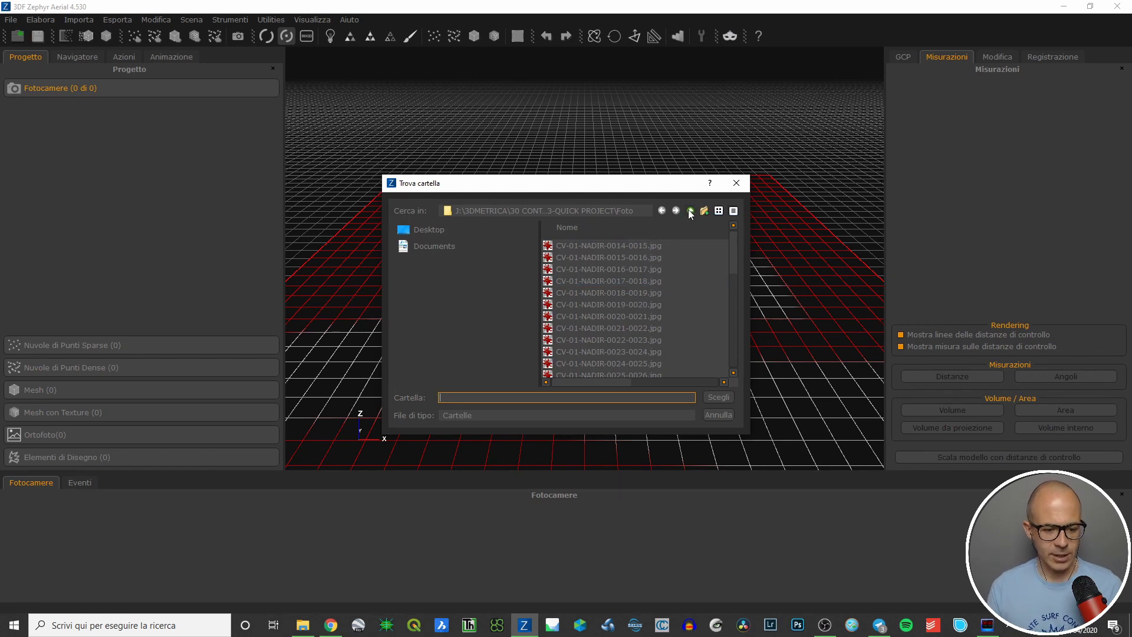
left_click(690, 211)
left_click(562, 247)
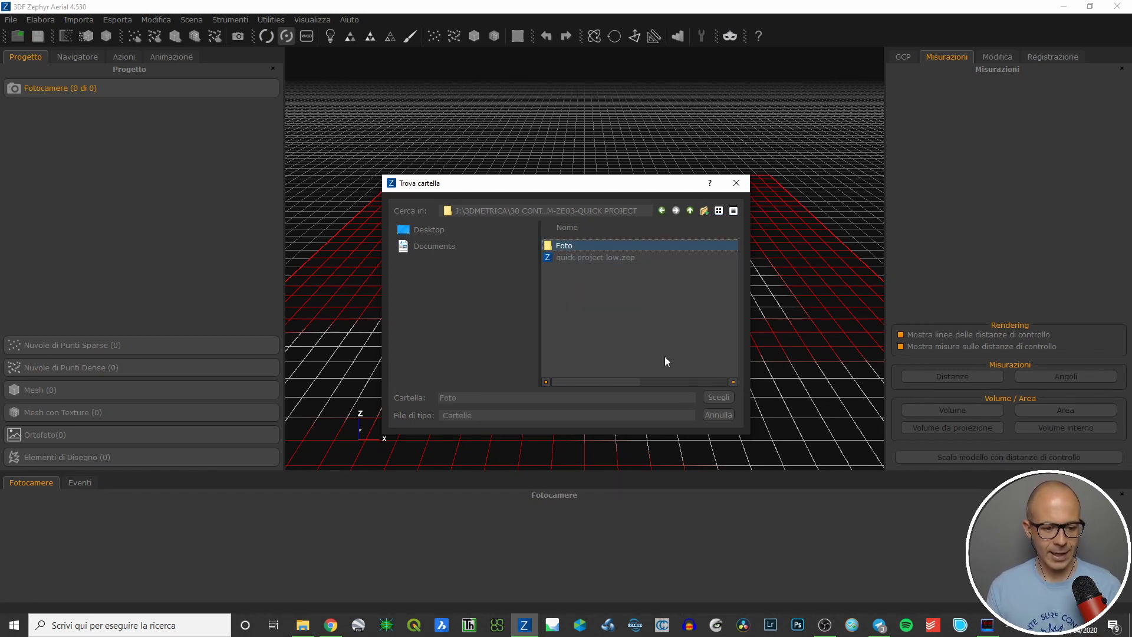
left_click(710, 397)
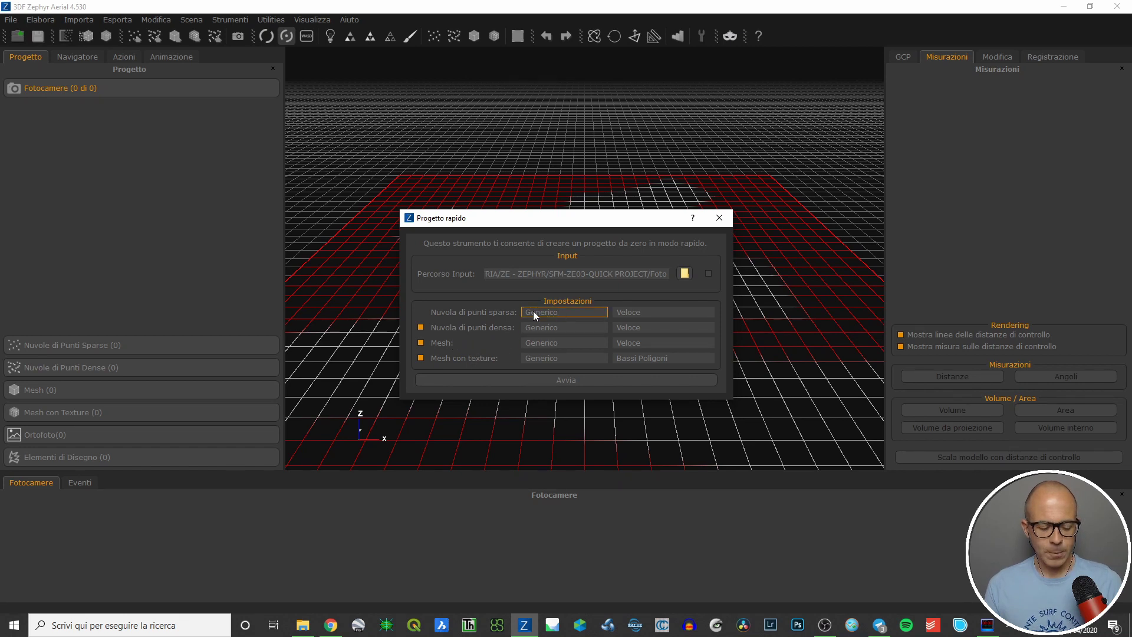
Step: Set the sparse point cloud's category to Foto Aeree and its preset to Veloce
left_click(589, 310)
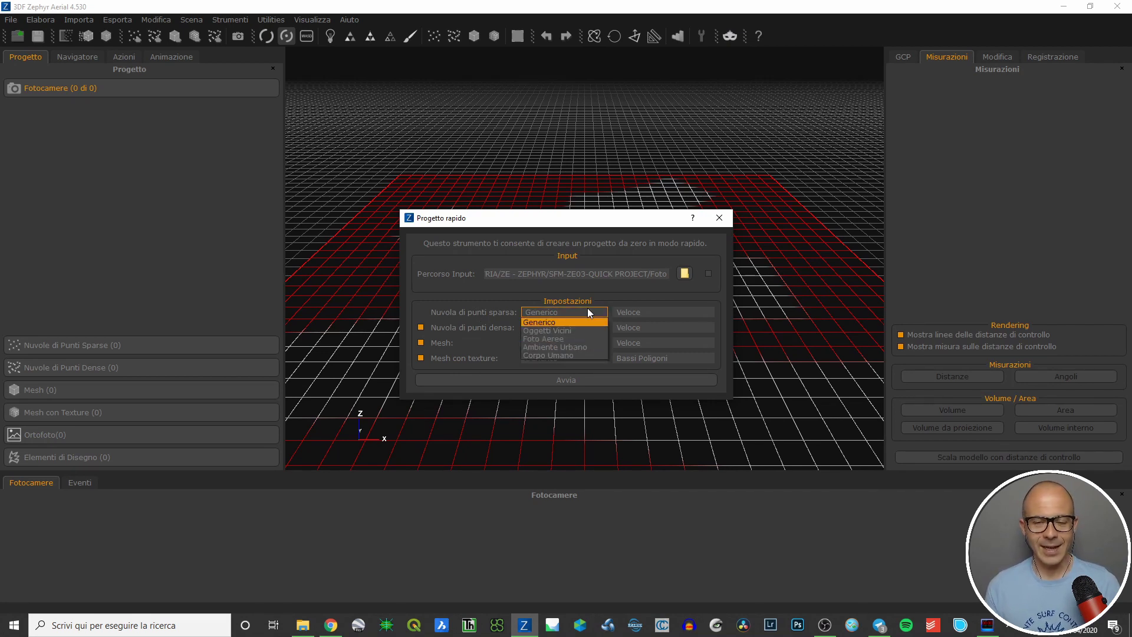
left_click(565, 339)
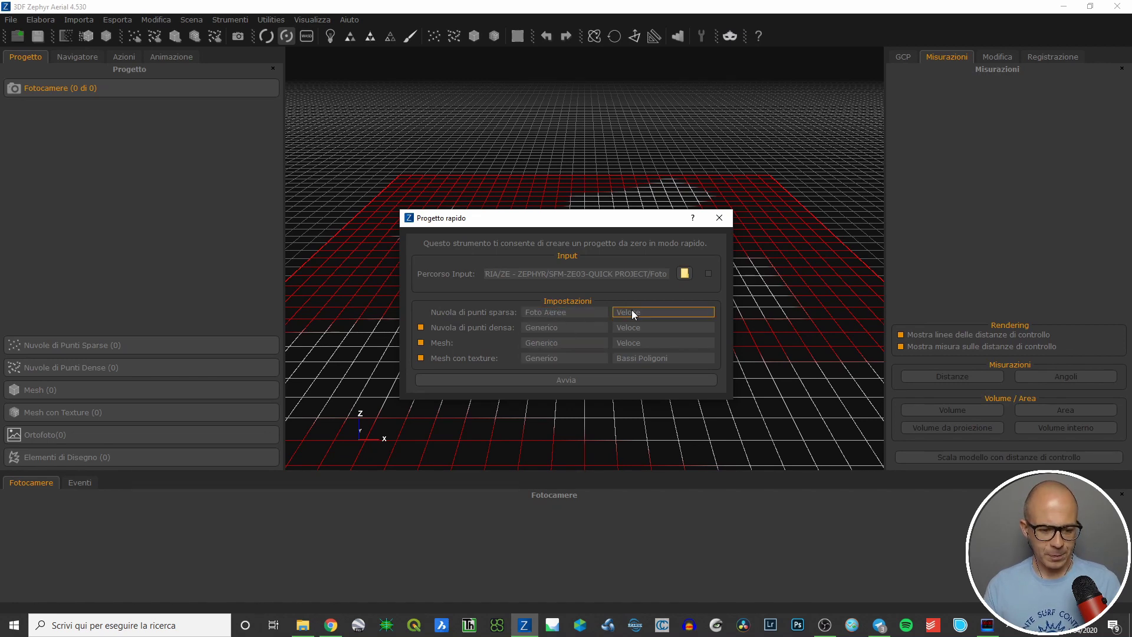
left_click(656, 312)
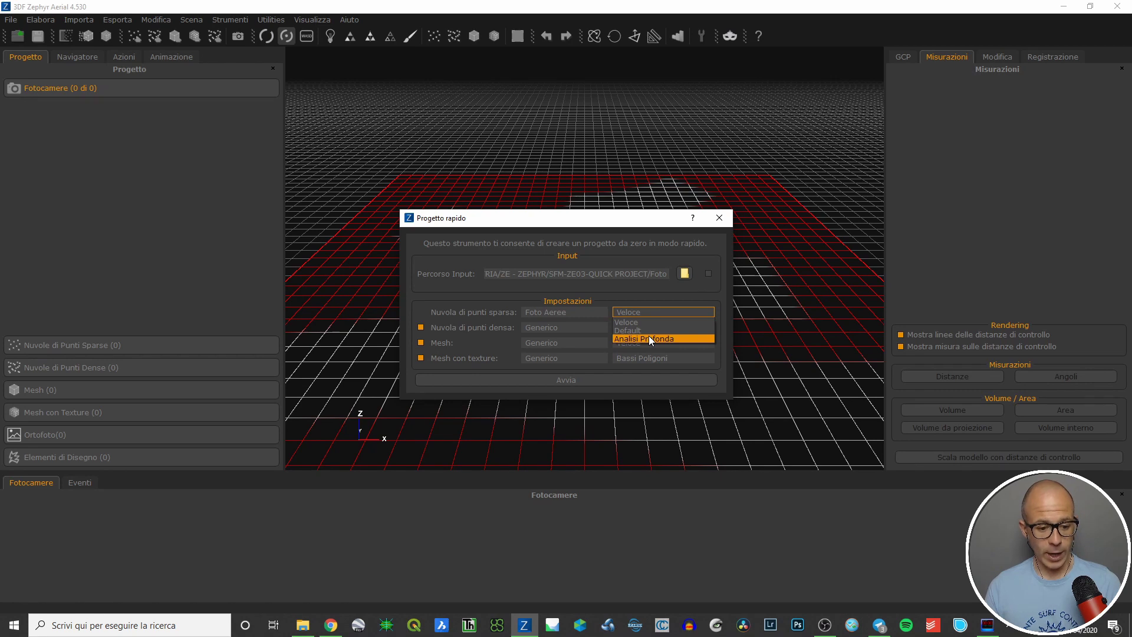
left_click(650, 318)
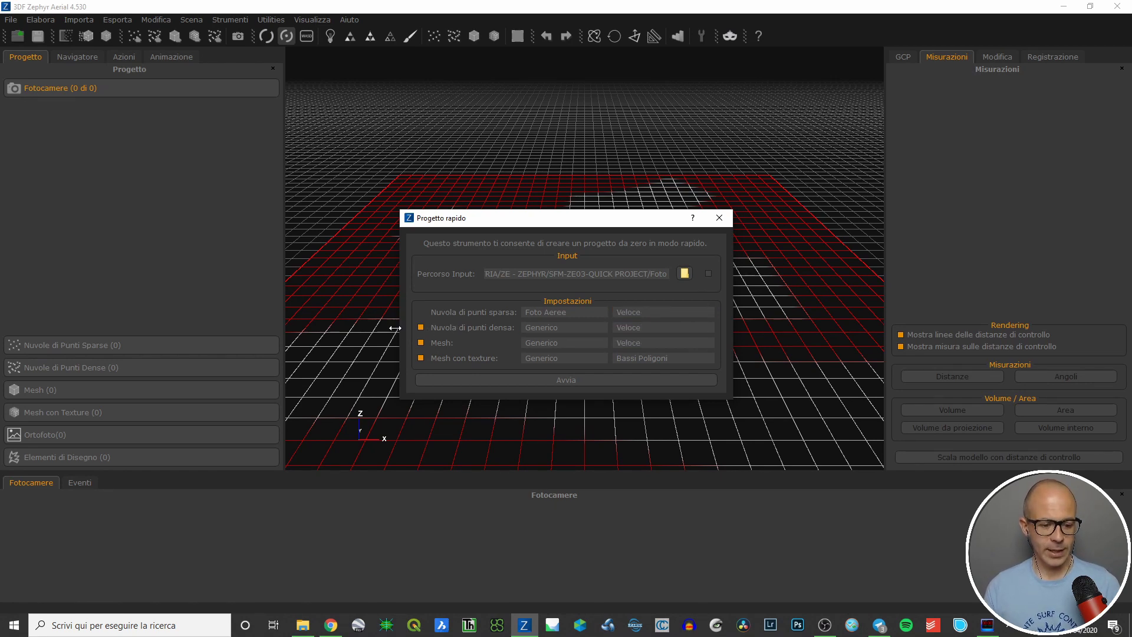
Step: Enable dense point cloud generation with the Foto Aeree category and the Veloce preset
left_click(420, 327)
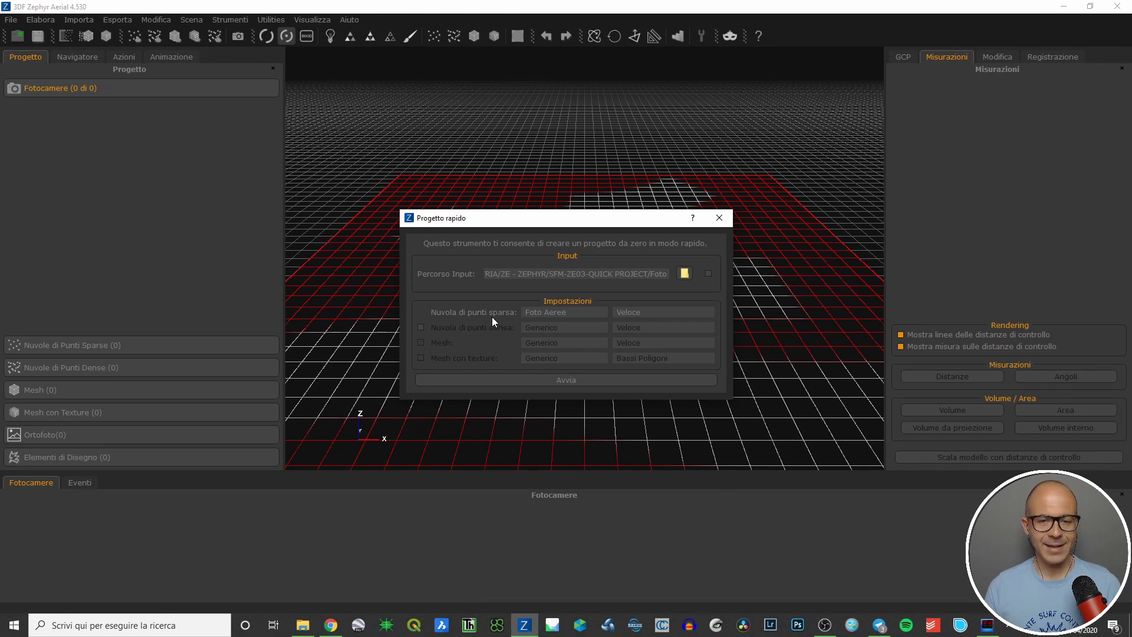
left_click(420, 328)
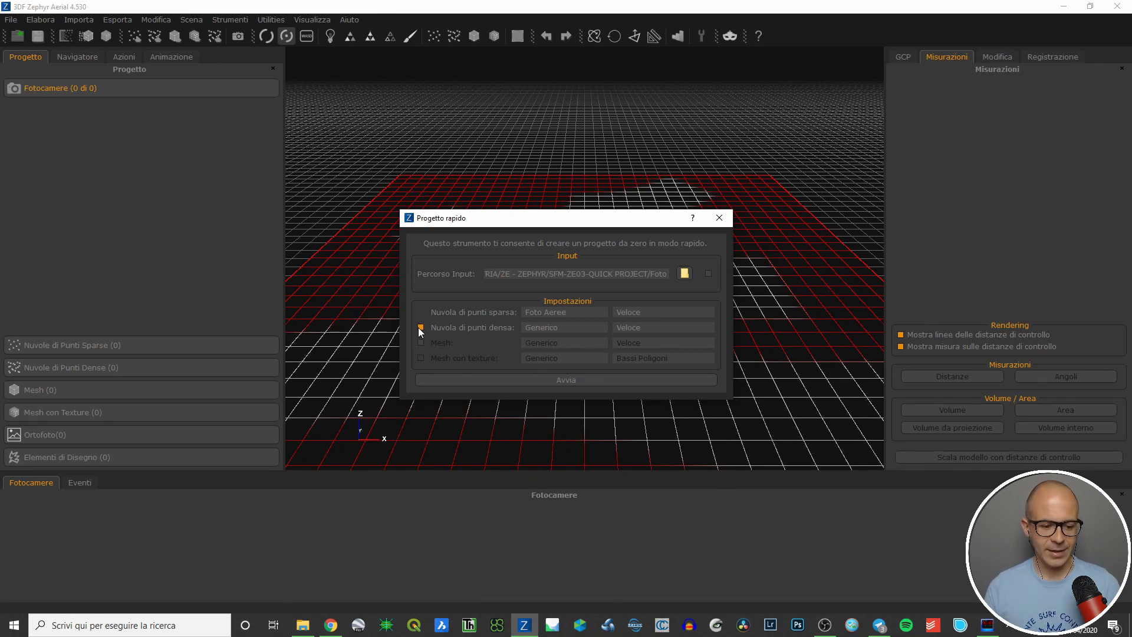
left_click(570, 326)
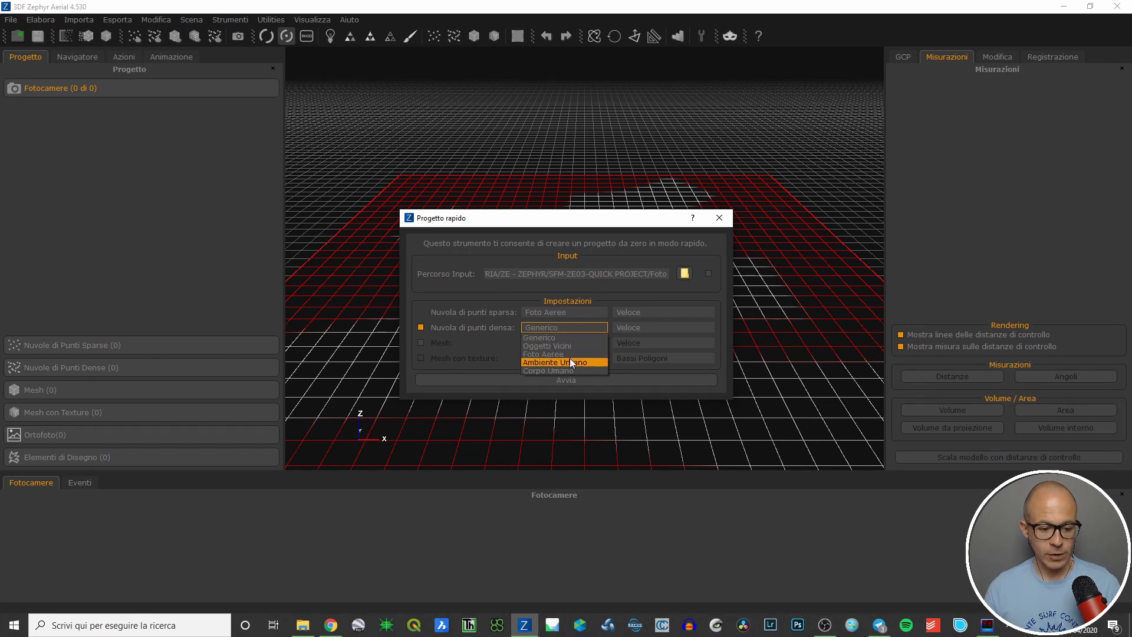
left_click(570, 355)
left_click(695, 327)
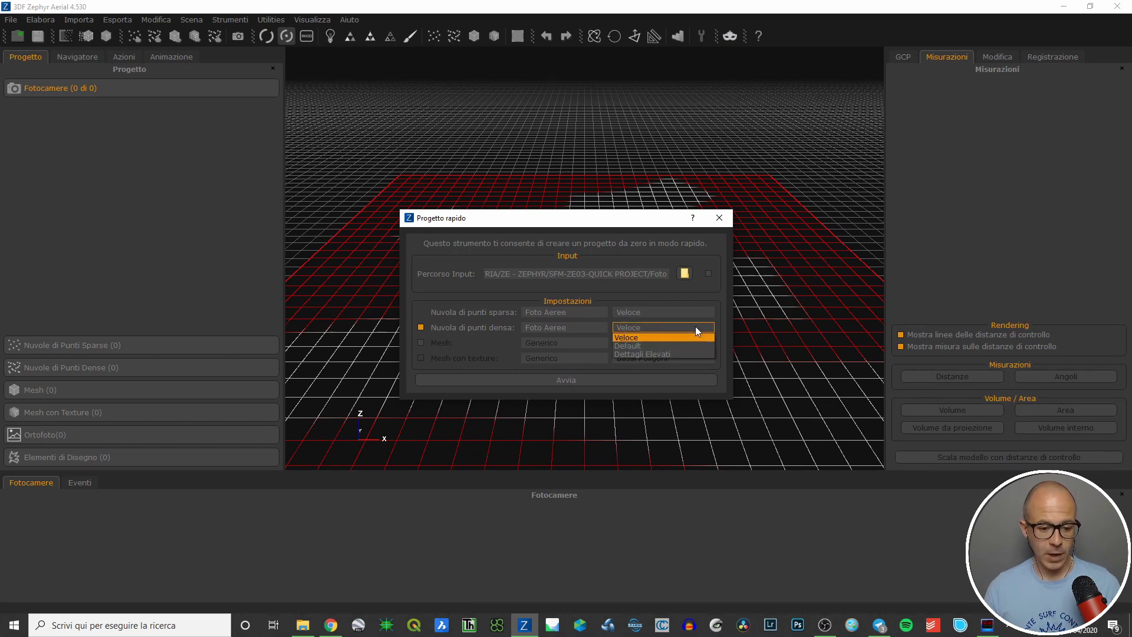
left_click(632, 340)
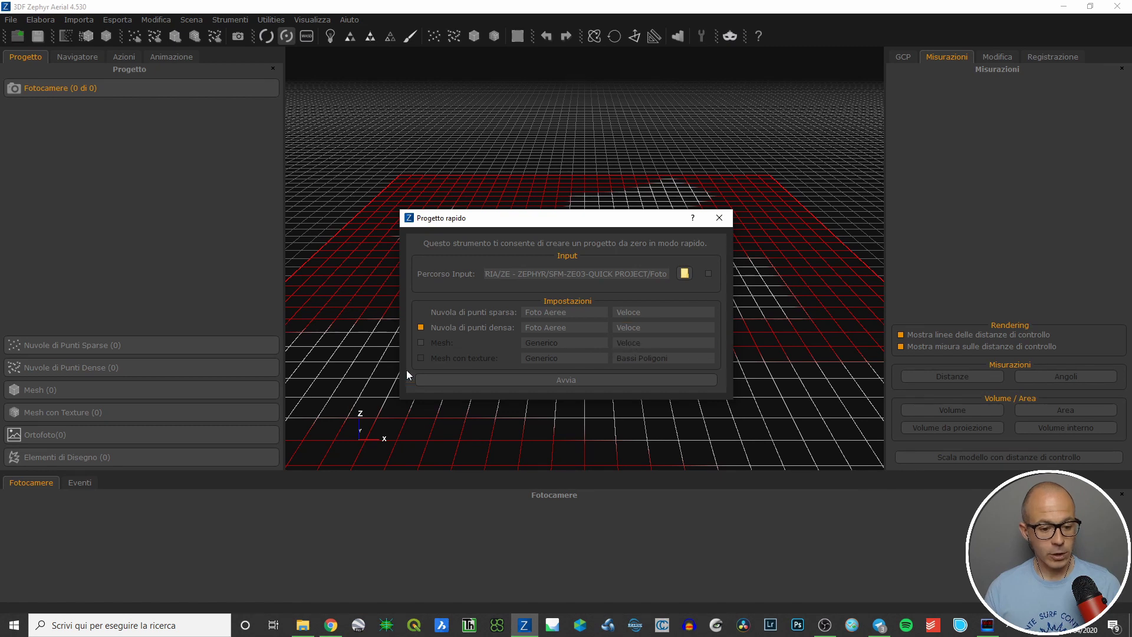
Step: Enable mesh generation with the Foto Aeree category and the Veloce preset
left_click(422, 343)
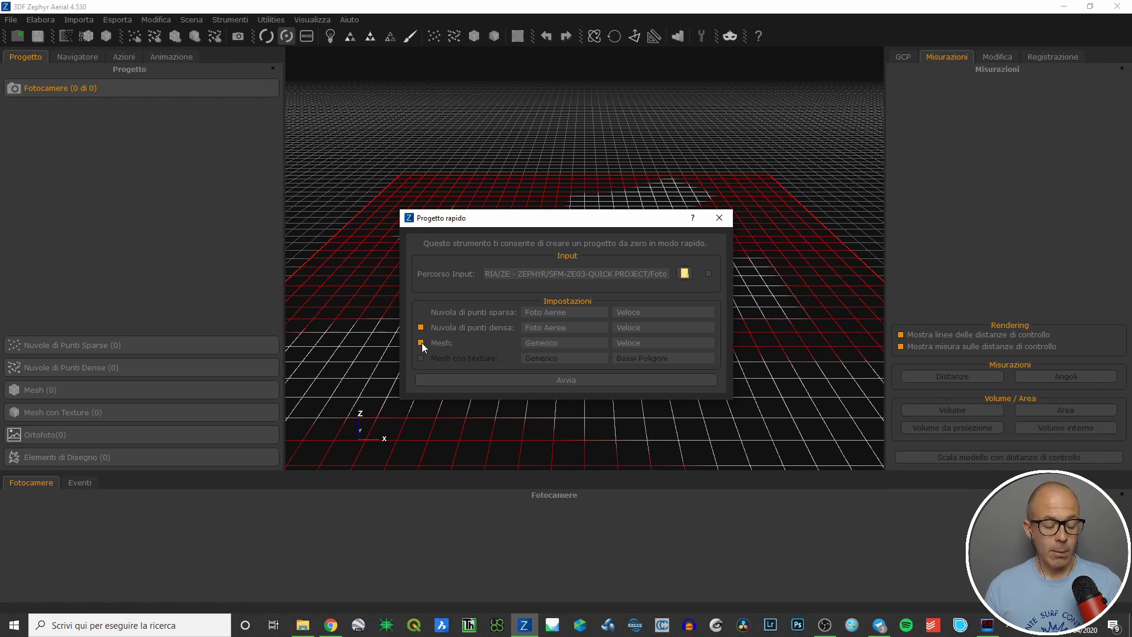
left_click(572, 343)
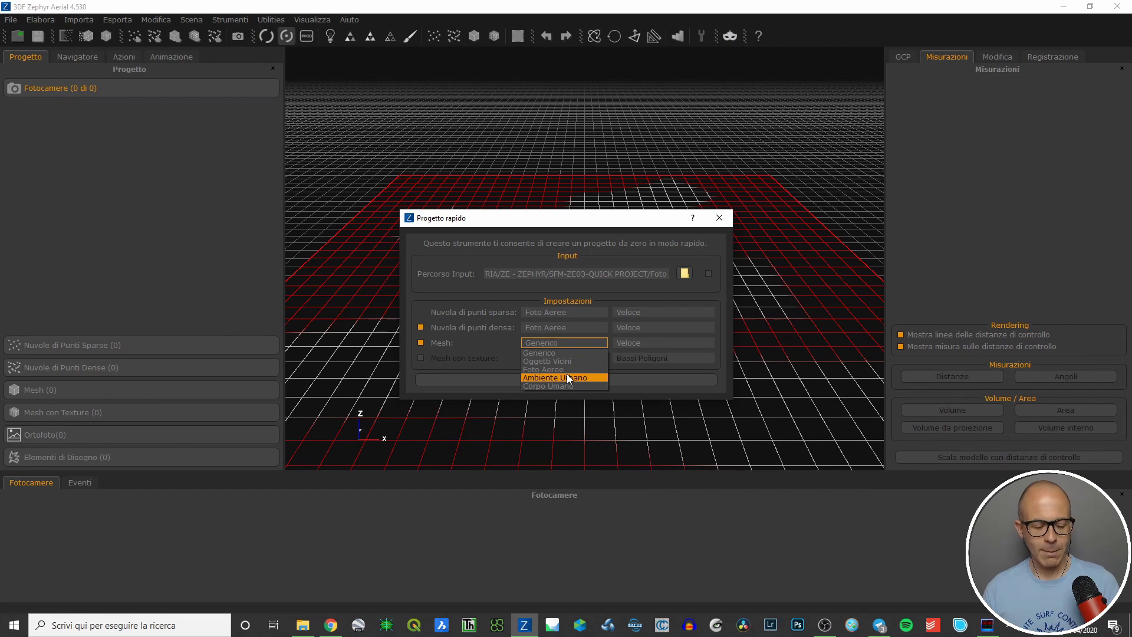
left_click(565, 369)
left_click(647, 344)
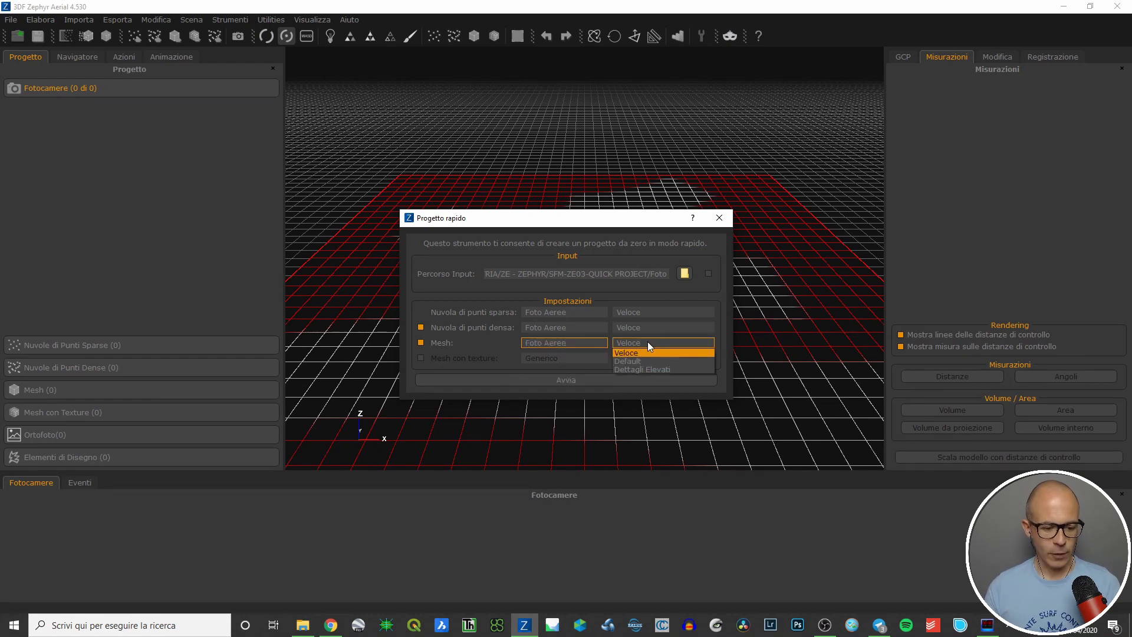
left_click(643, 353)
left_click(549, 343)
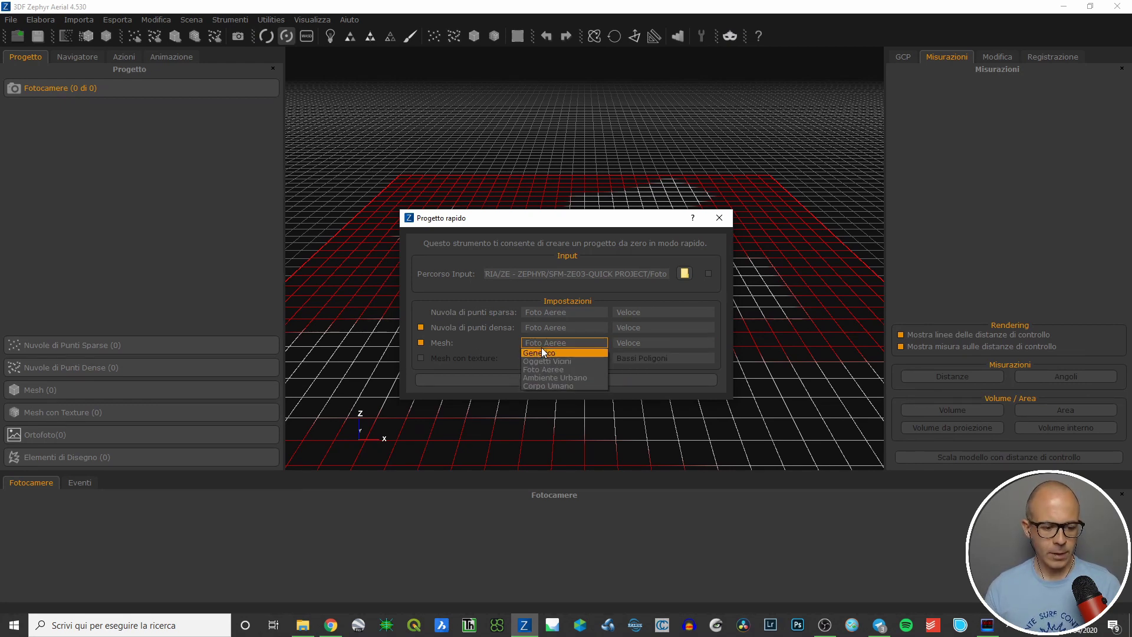
left_click(549, 369)
Step: Enable textured mesh generation with the Generico category and the Bassi Poligoni preset
left_click(421, 358)
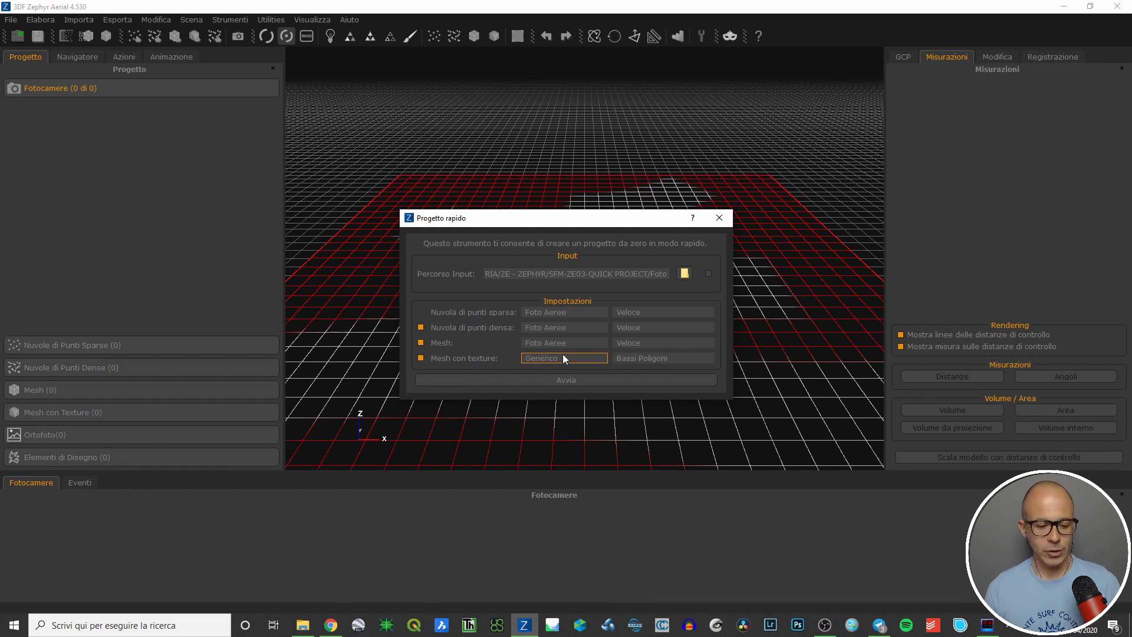
left_click(563, 357)
left_click(550, 369)
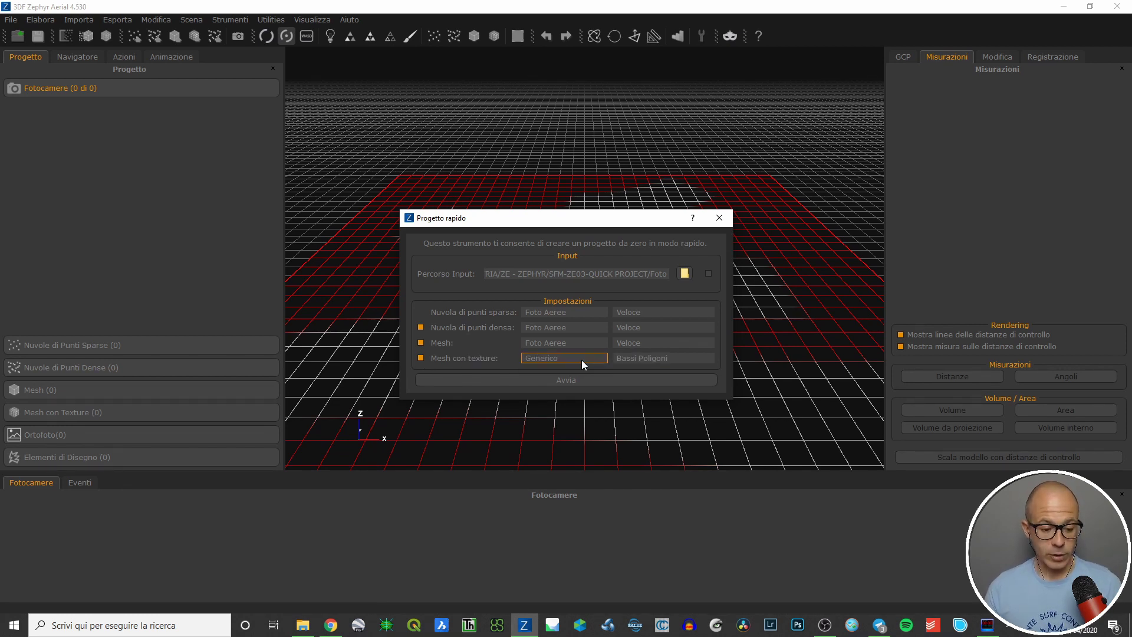
left_click(677, 359)
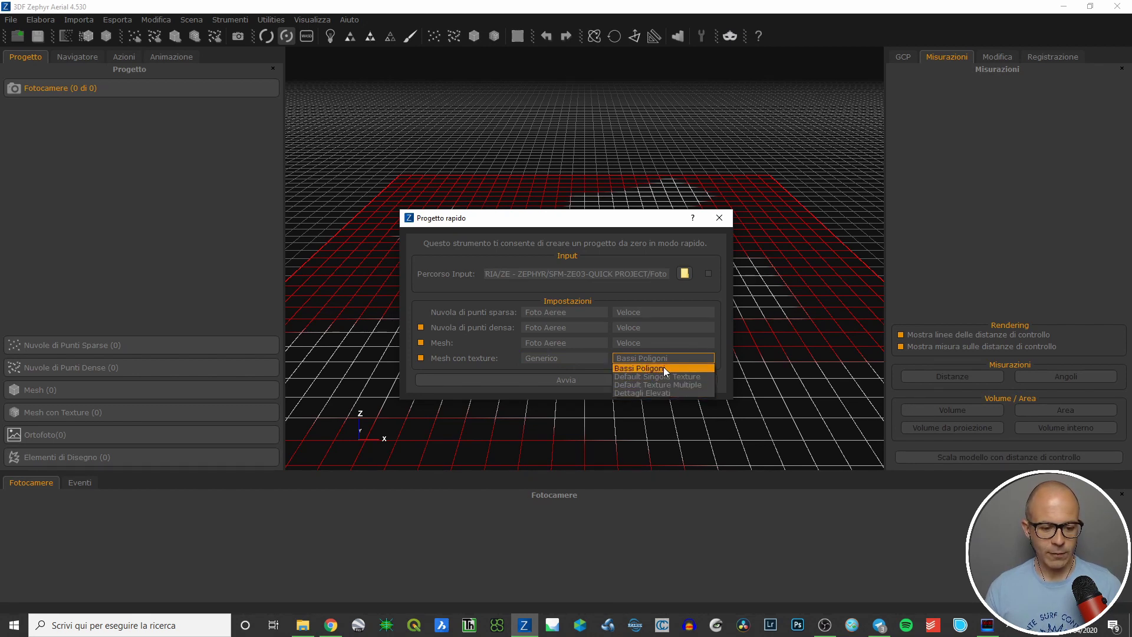
left_click(673, 368)
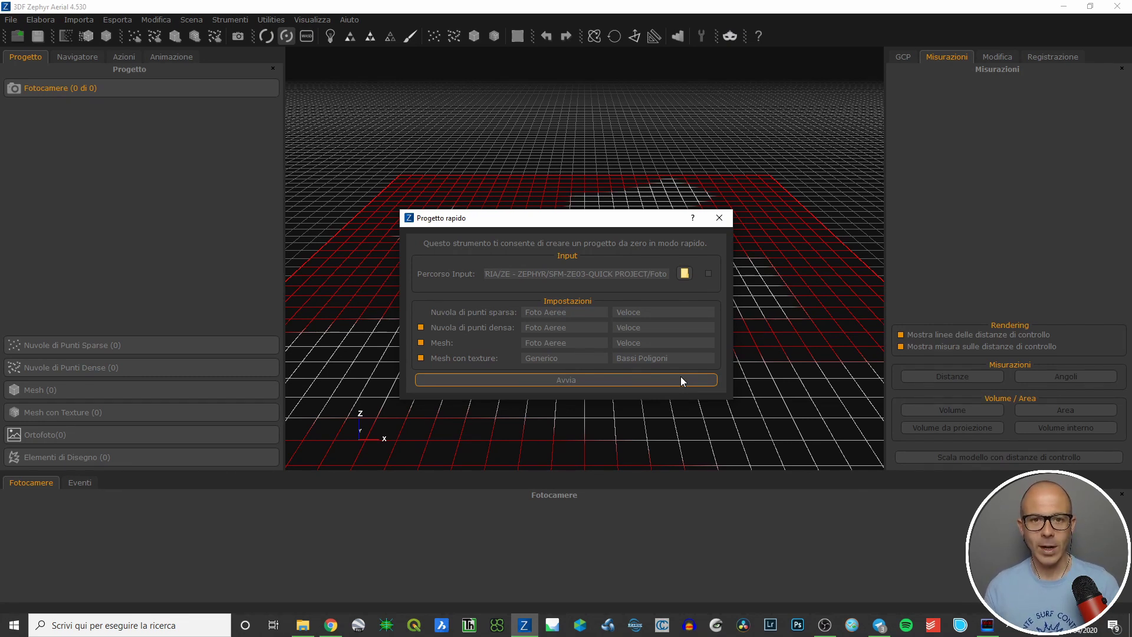
left_click(422, 329)
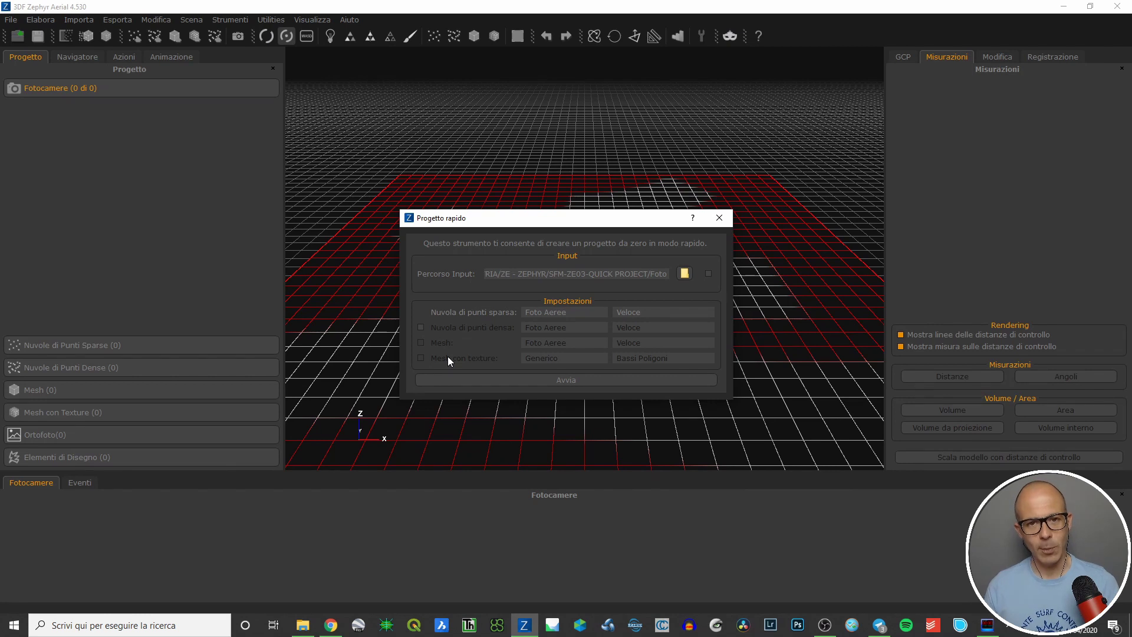
left_click(420, 328)
left_click(420, 342)
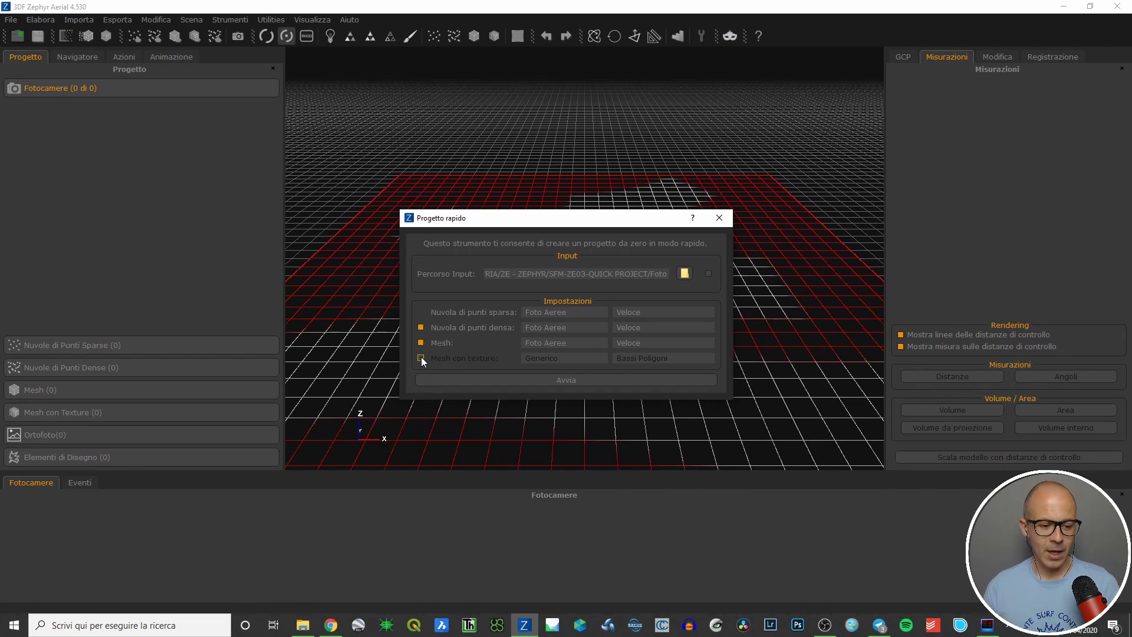
left_click(420, 358)
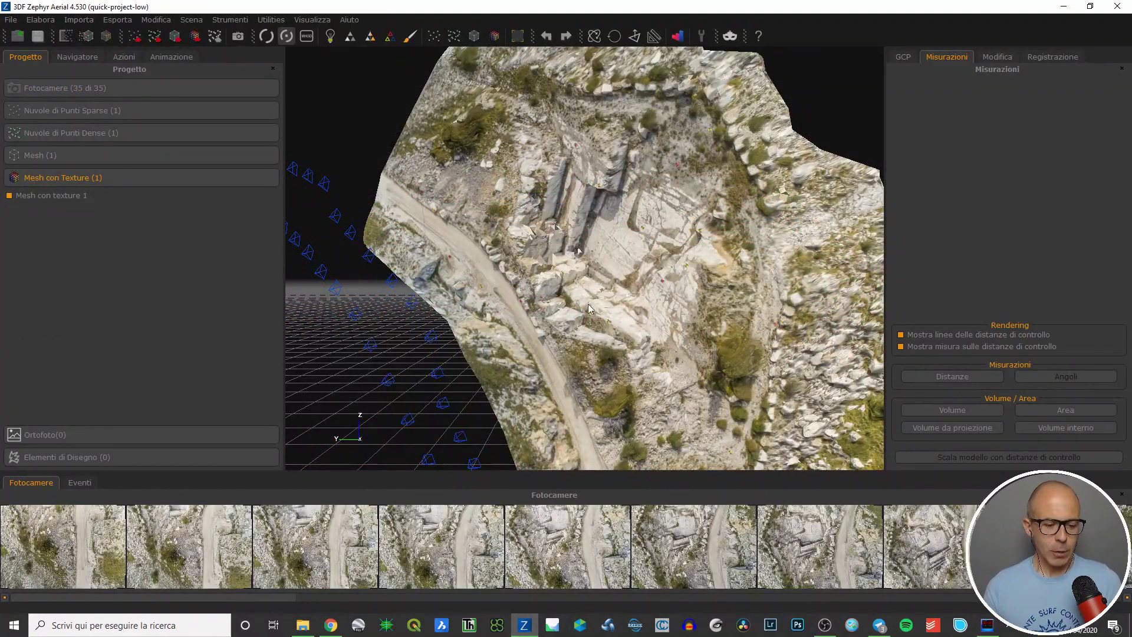
Step: Examine the textured mesh of the quarry up close, including the marker targets, the boulders along the road and the road itself
left_click_drag(636, 246, 570, 266)
scroll(571, 265, "up", 10)
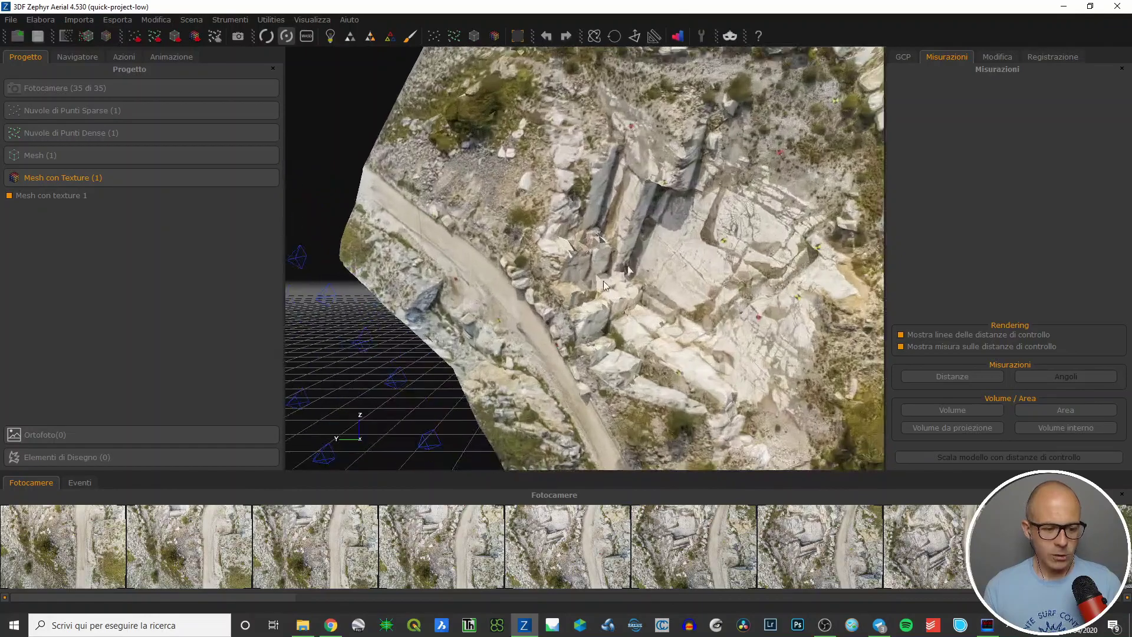
scroll(460, 305, "up", 3)
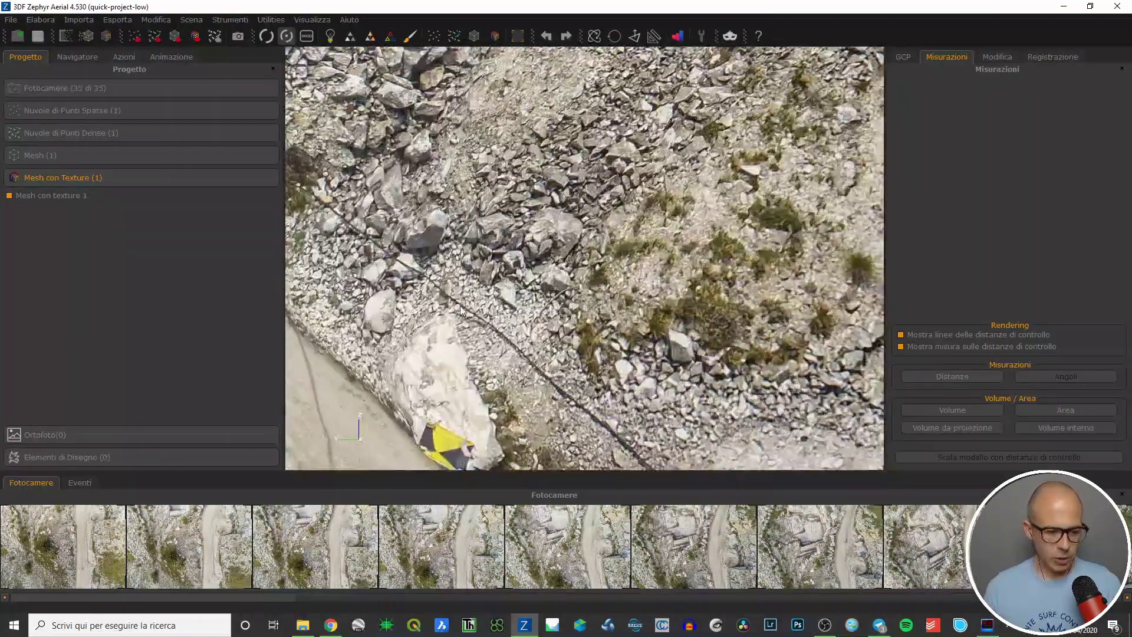
scroll(454, 304, "down", 5)
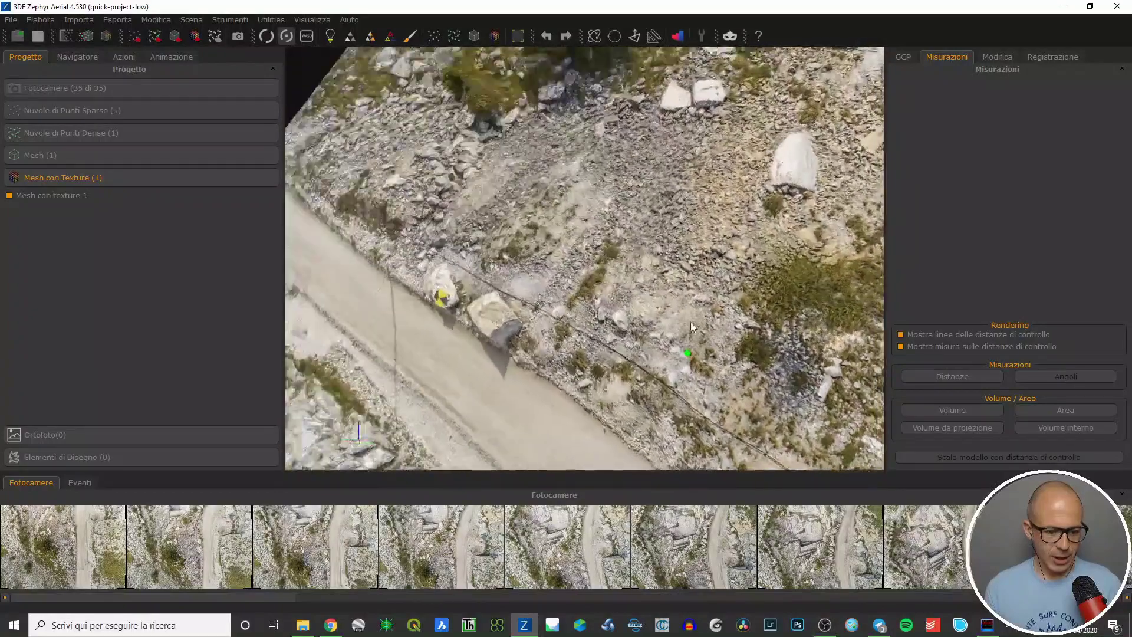
left_click_drag(691, 322, 525, 239)
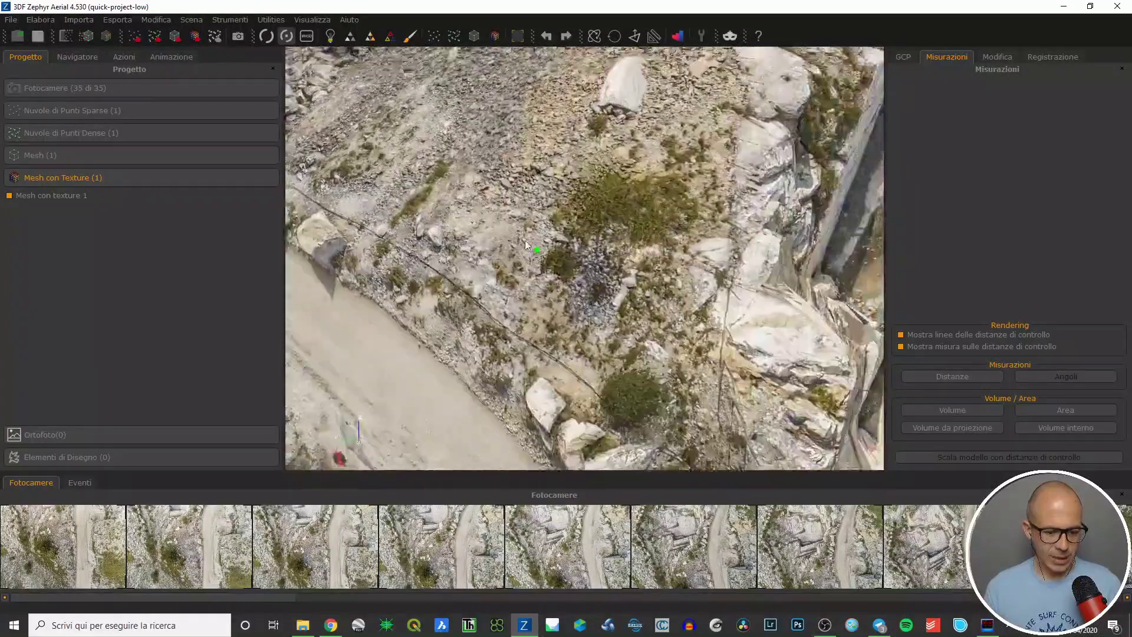
scroll(658, 335, "up", 6)
scroll(516, 316, "down", 3)
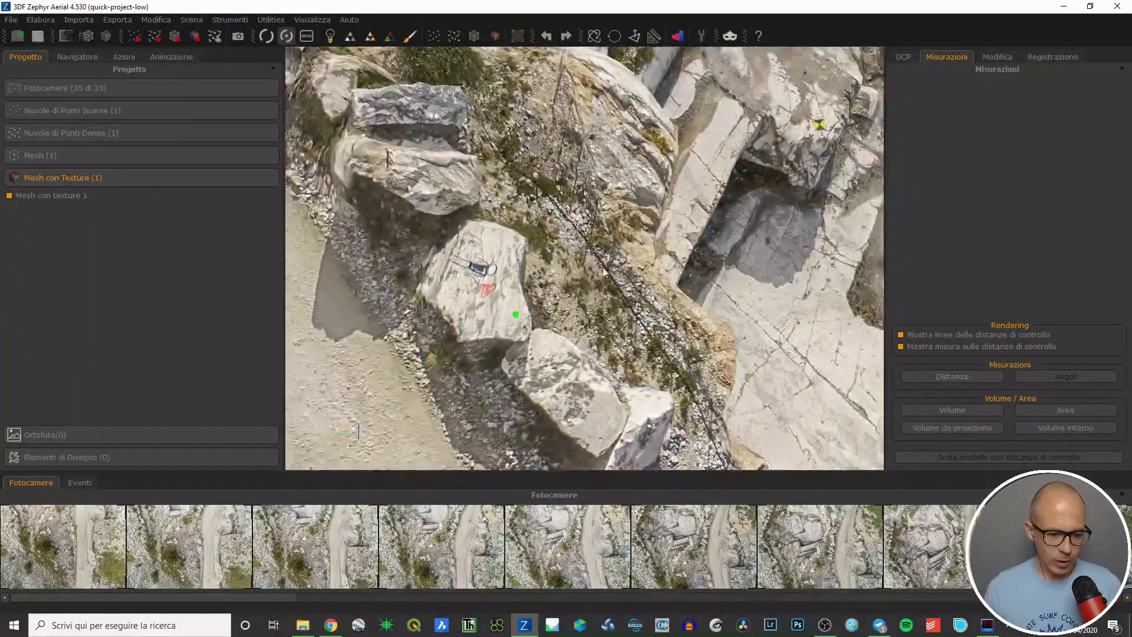
left_click_drag(487, 355, 851, 420)
scroll(681, 333, "down", 6)
right_click(789, 358)
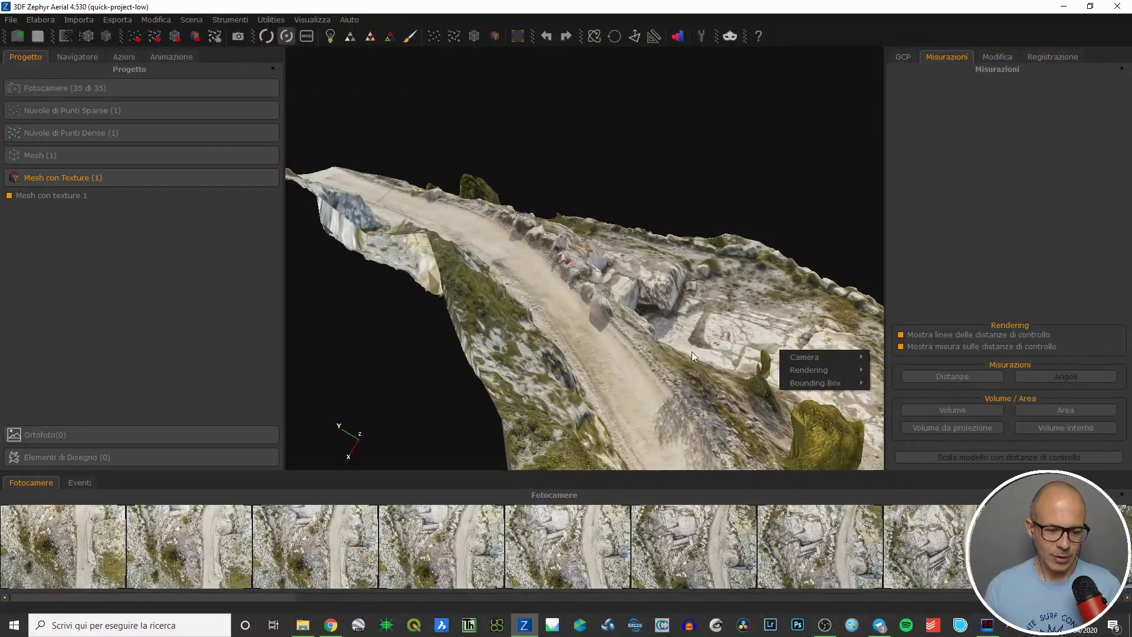
left_click_drag(692, 351, 777, 402)
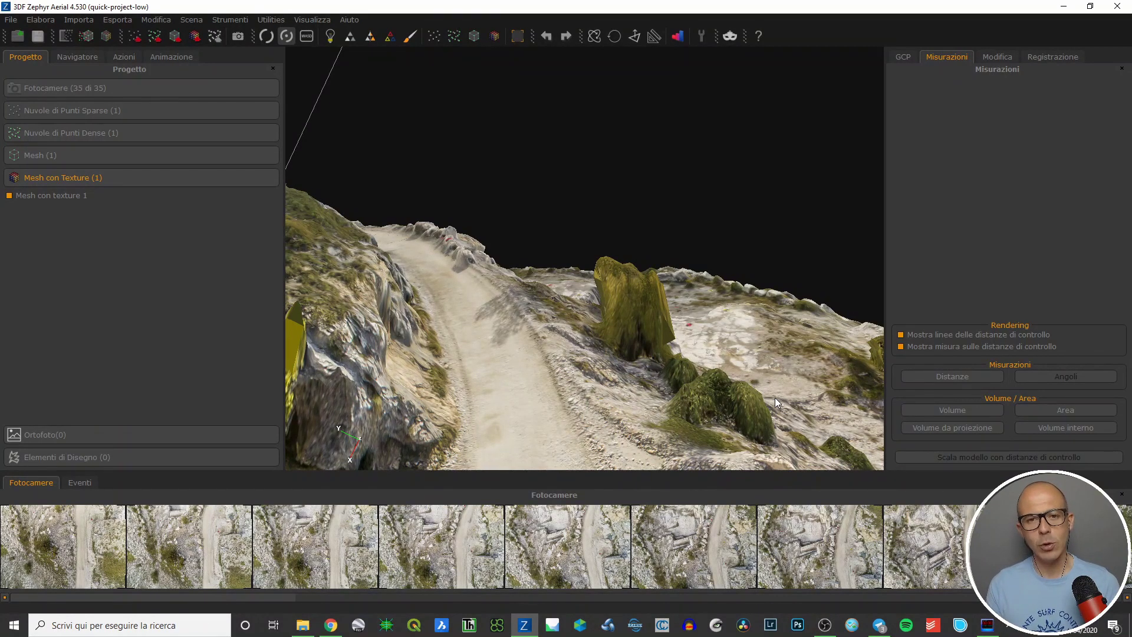
Step: Display the project's sparse point cloud and dense point cloud in turn to compare their density
left_click(66, 111)
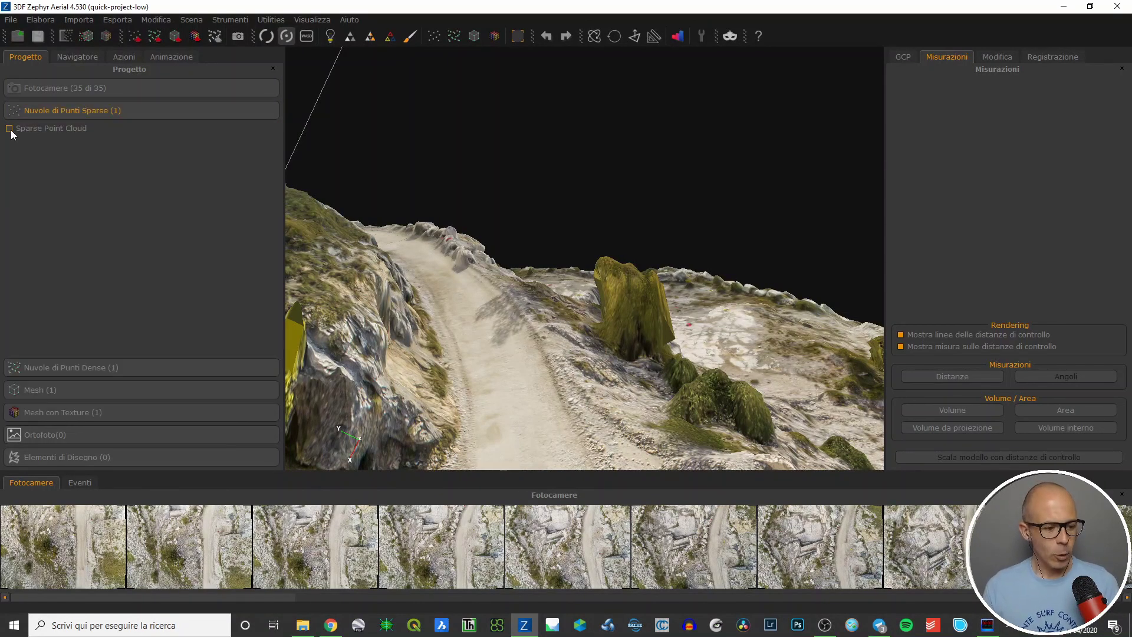
left_click_drag(413, 295, 663, 369)
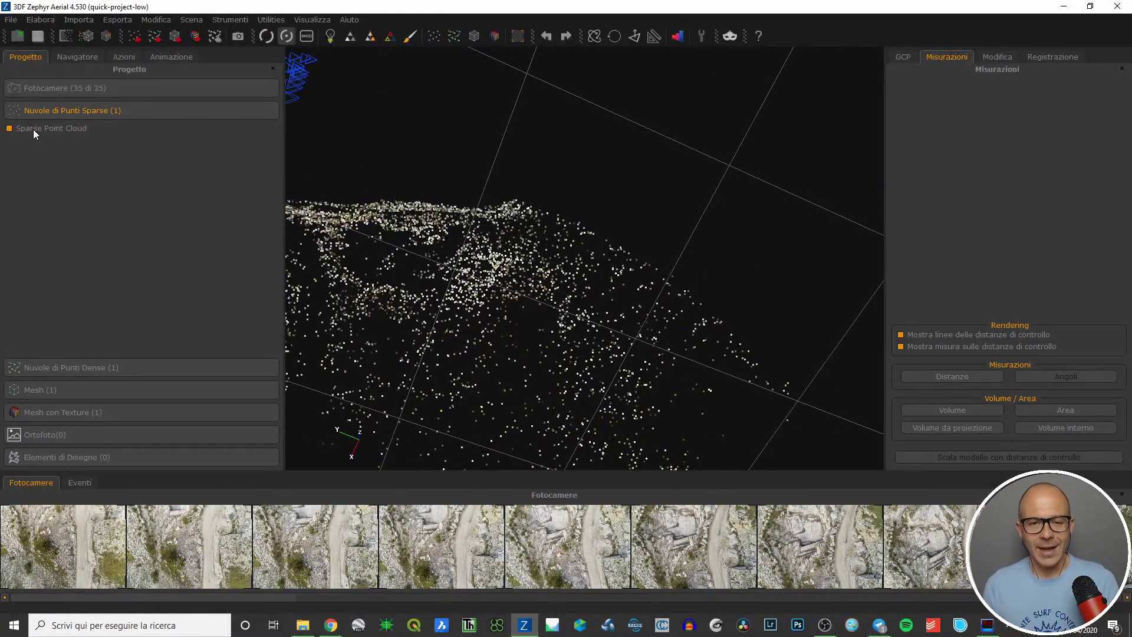
left_click(70, 367)
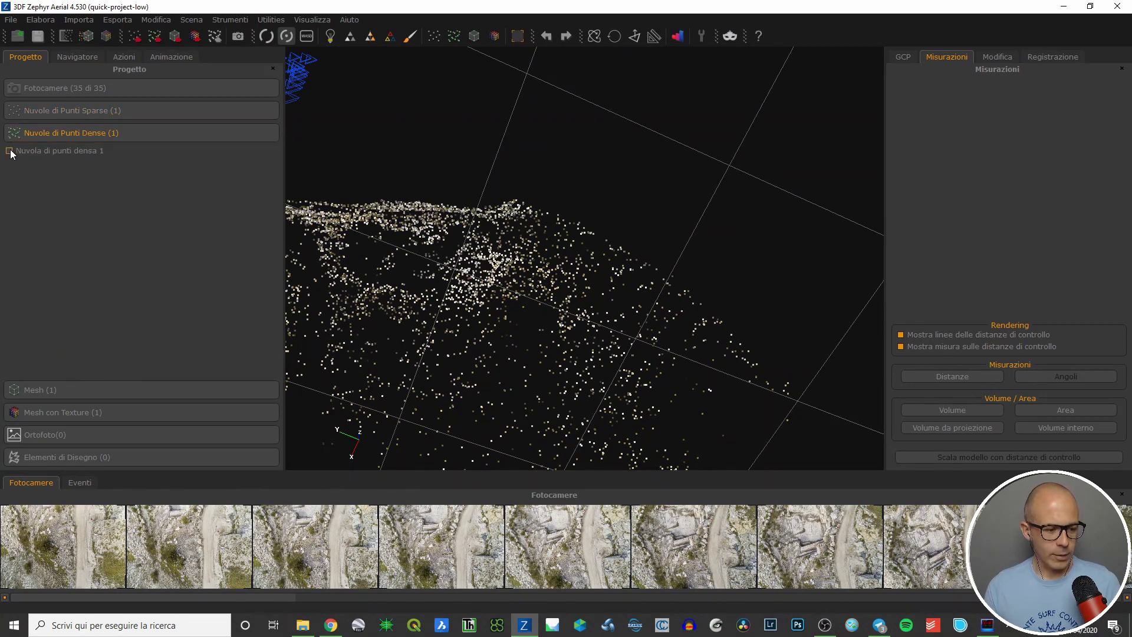
left_click(9, 151)
left_click_drag(402, 385, 399, 387)
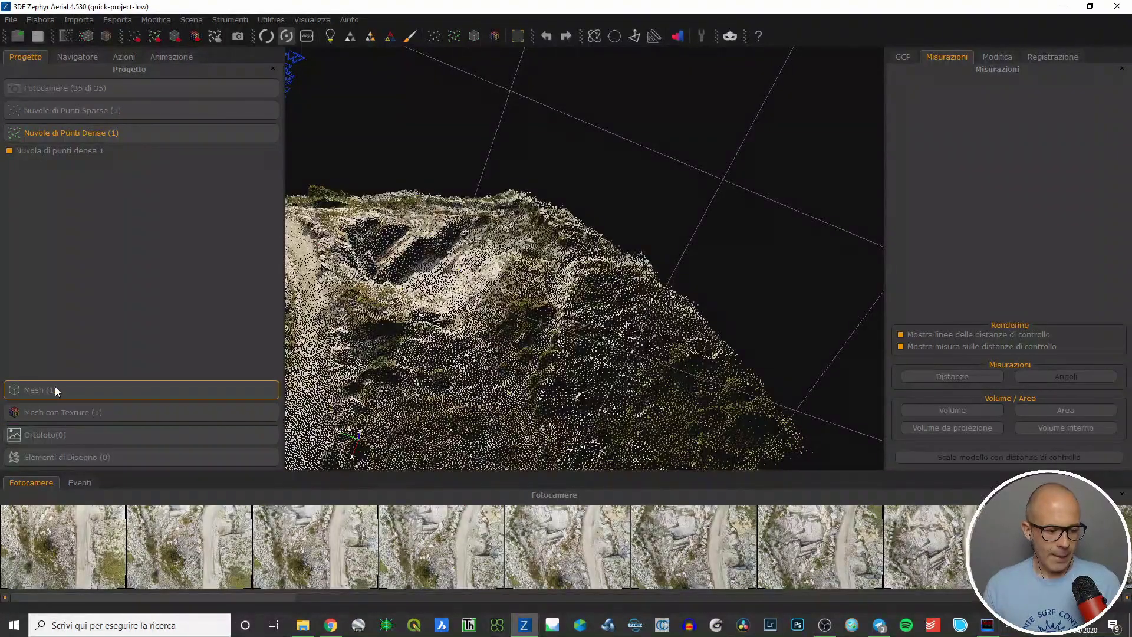
Step: Display Mesh 1 and the textured mesh in turn to compare their surface detail
left_click(33, 390)
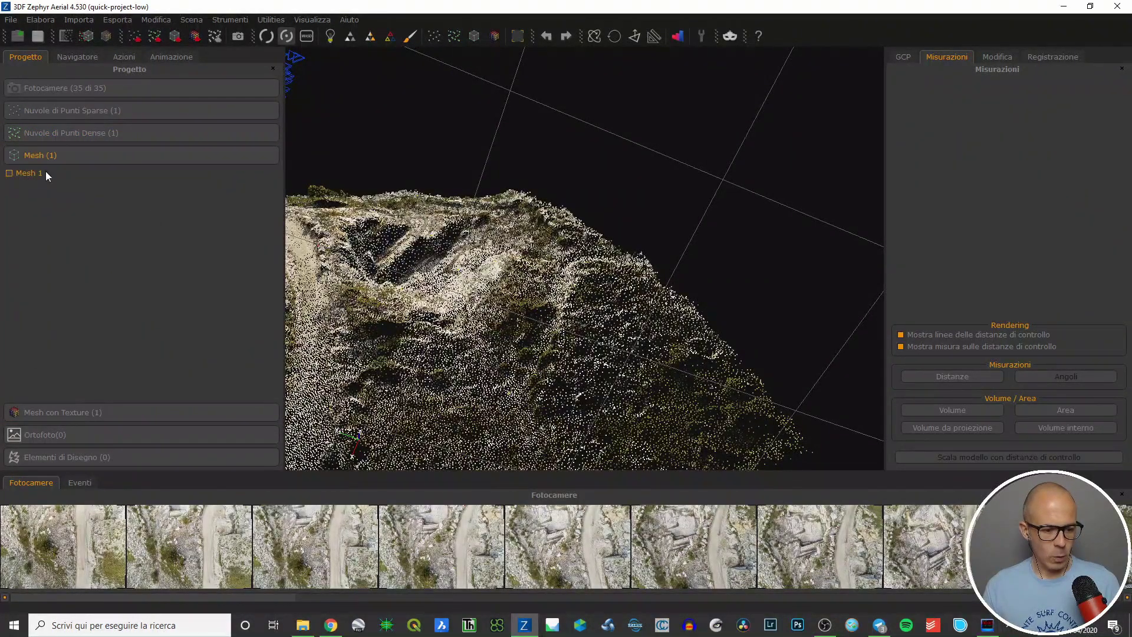
left_click(23, 174)
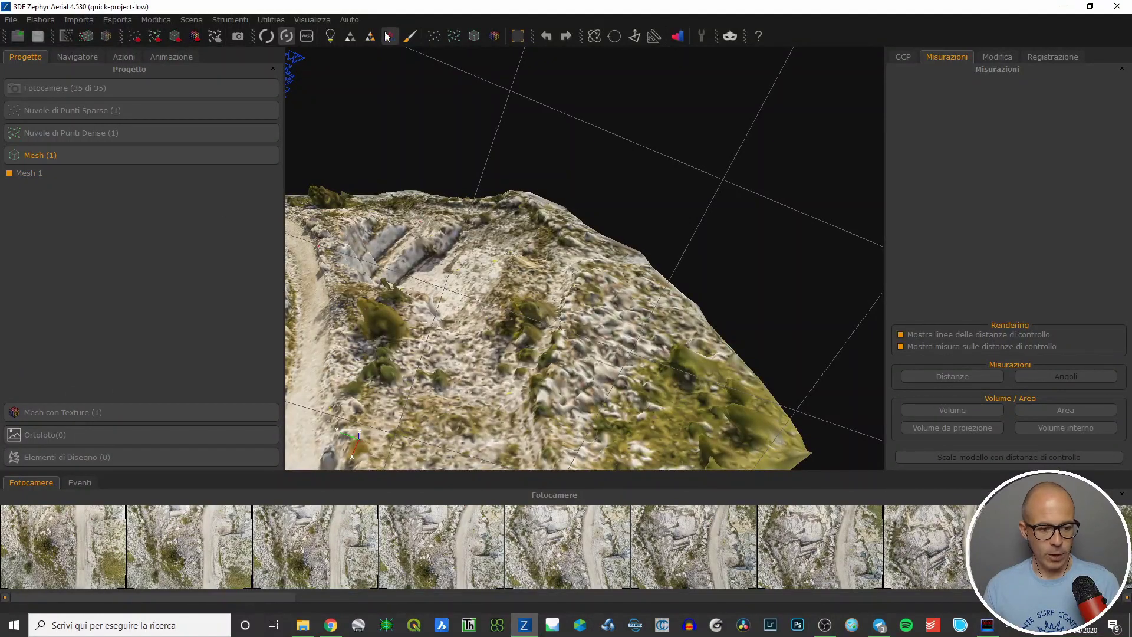
left_click(62, 413)
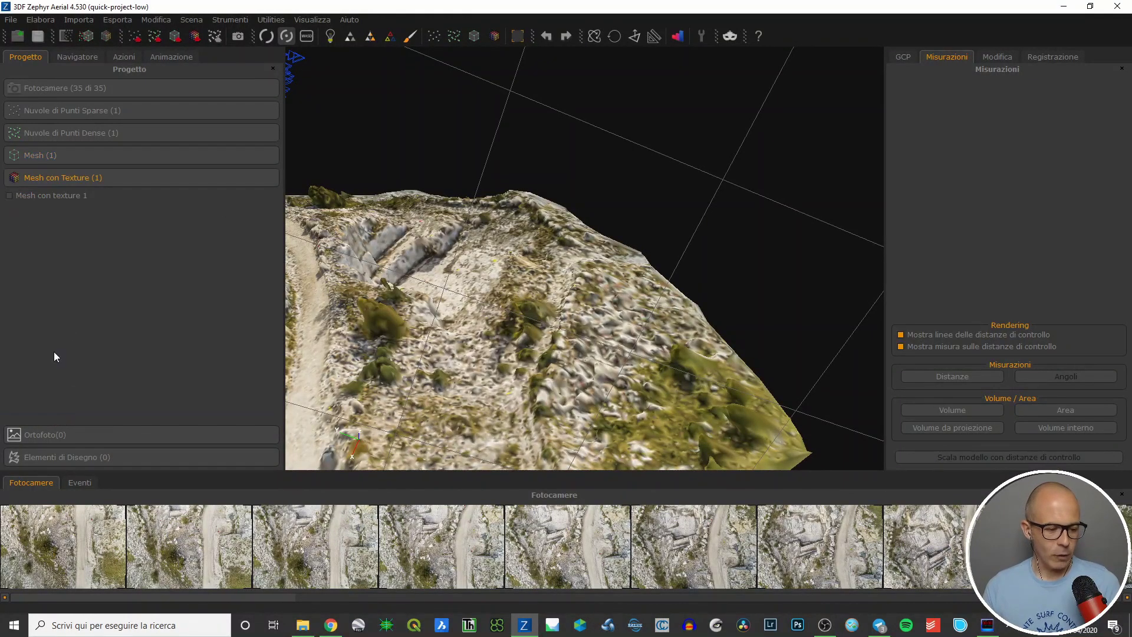
left_click(9, 196)
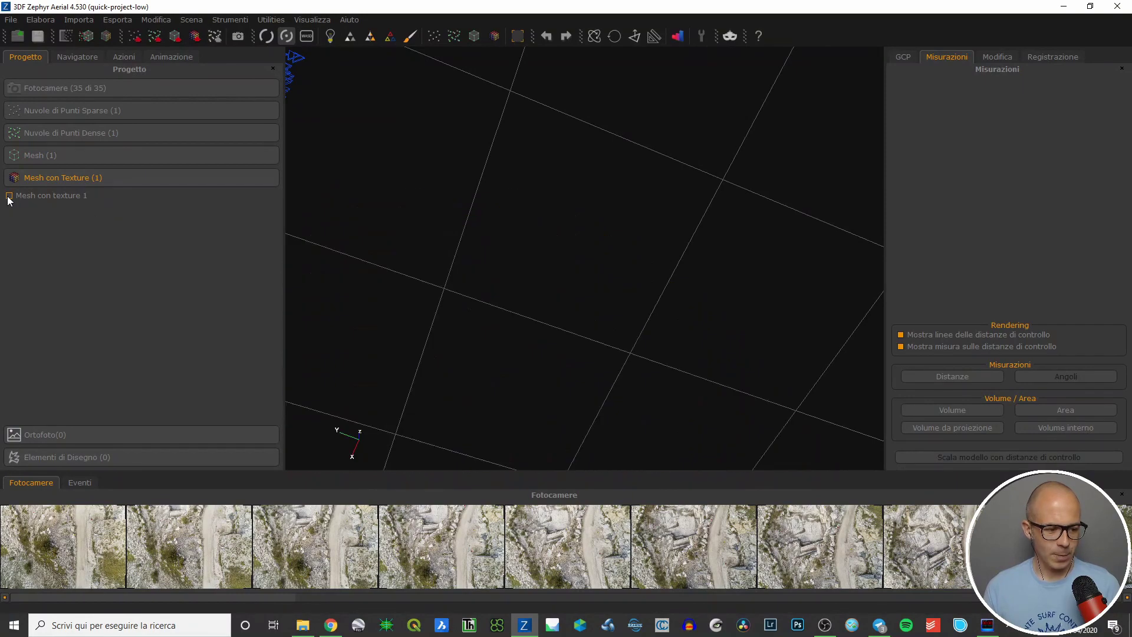
left_click(38, 195)
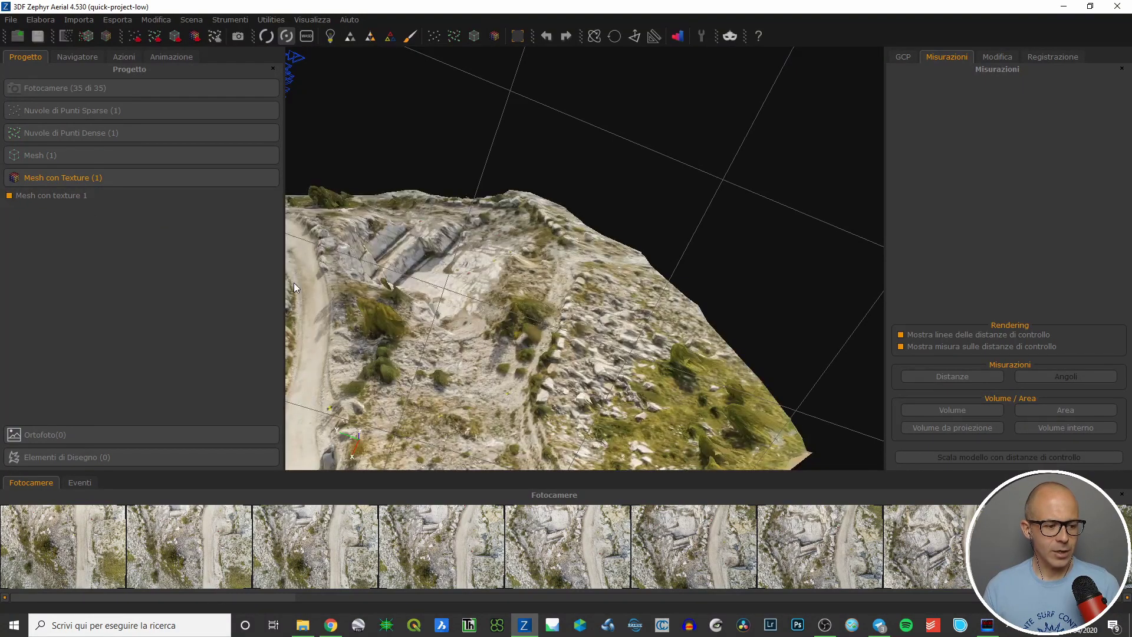
left_click_drag(293, 282, 561, 276)
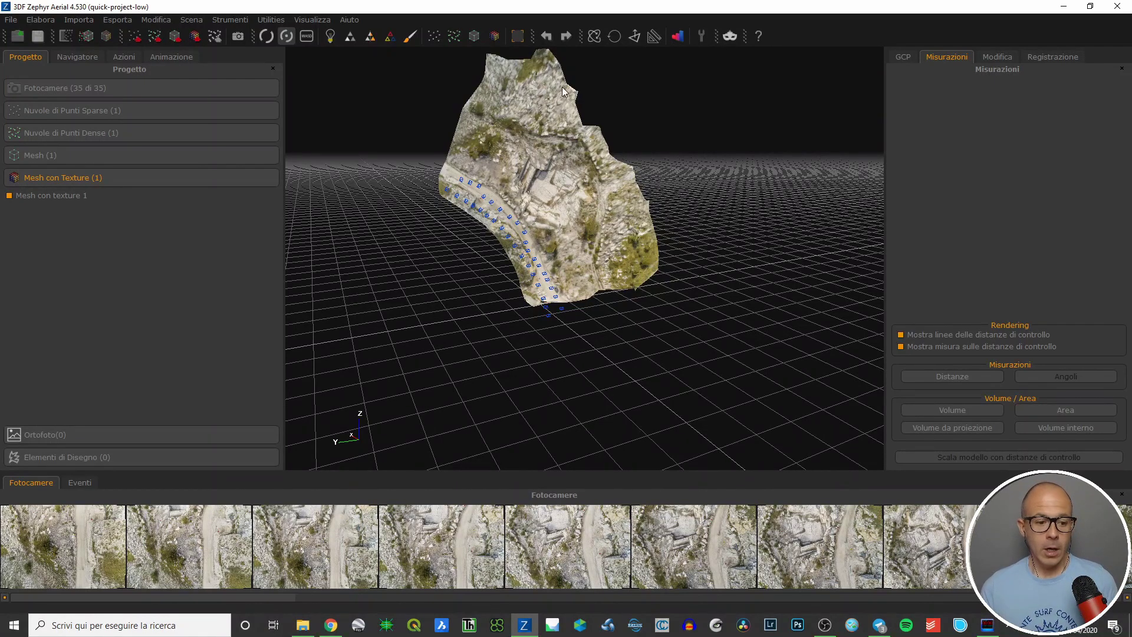
Step: Try rotating and scaling all structured objects freehand with the Trasforma Oggetti handles, and discard the transformation
left_click(591, 37)
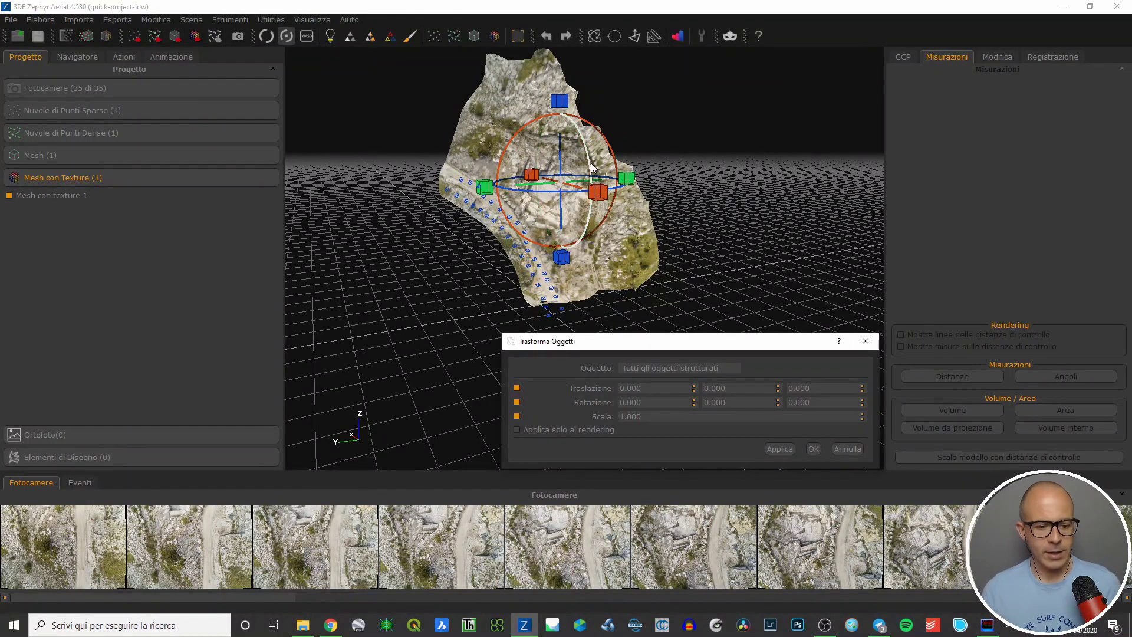
left_click(590, 171)
left_click_drag(589, 166, 575, 224)
left_click(650, 387)
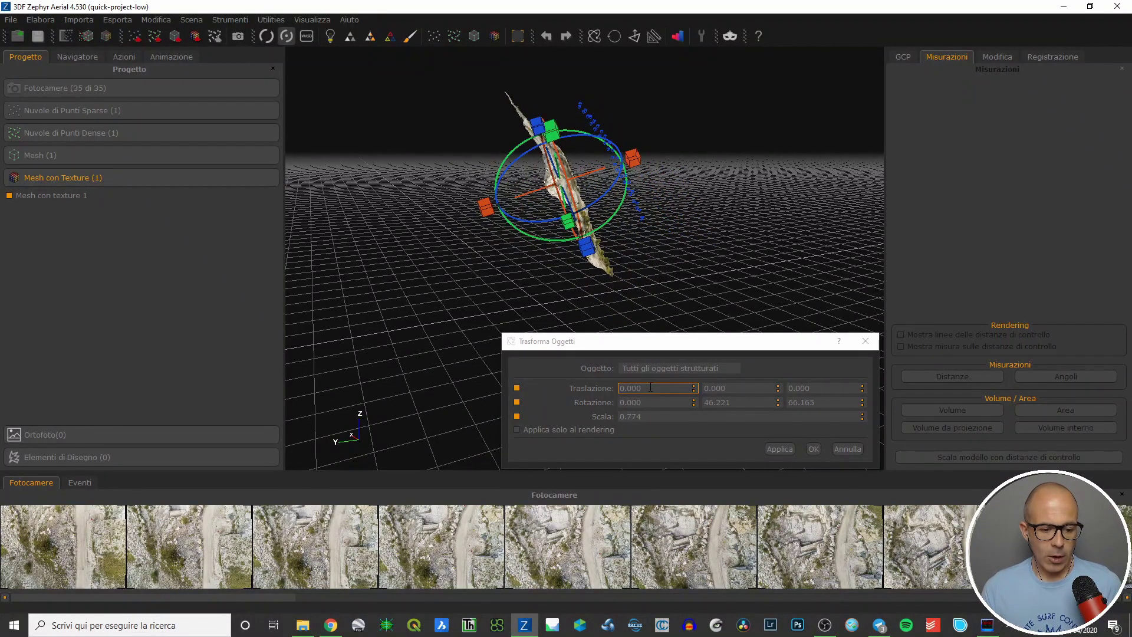
left_click_drag(586, 260, 581, 188)
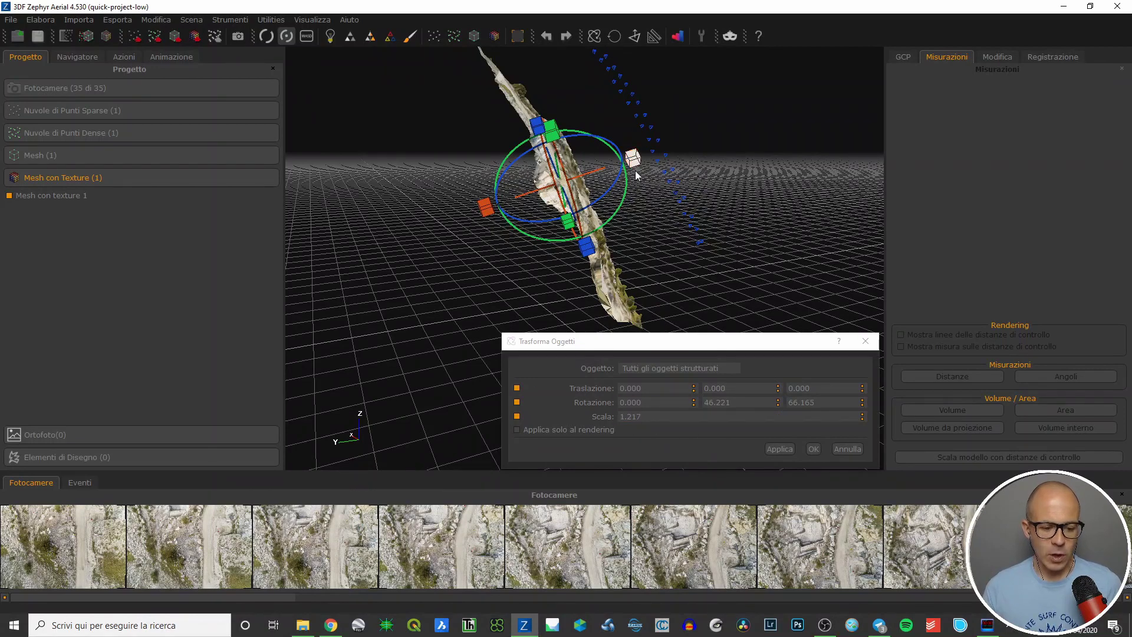
left_click_drag(592, 193, 621, 168)
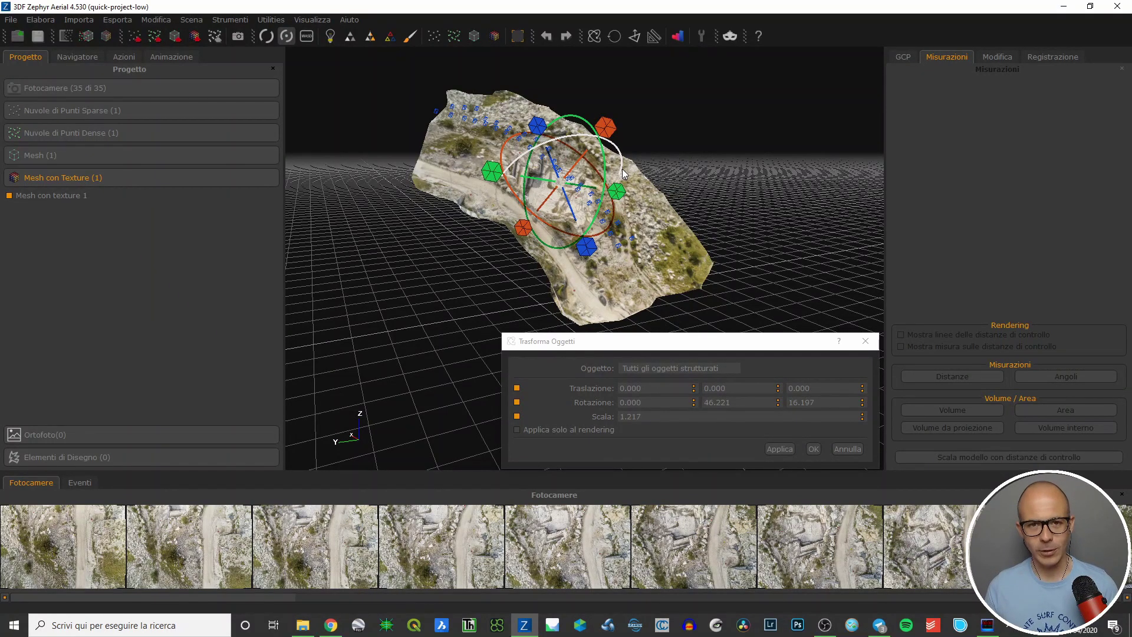
left_click(866, 341)
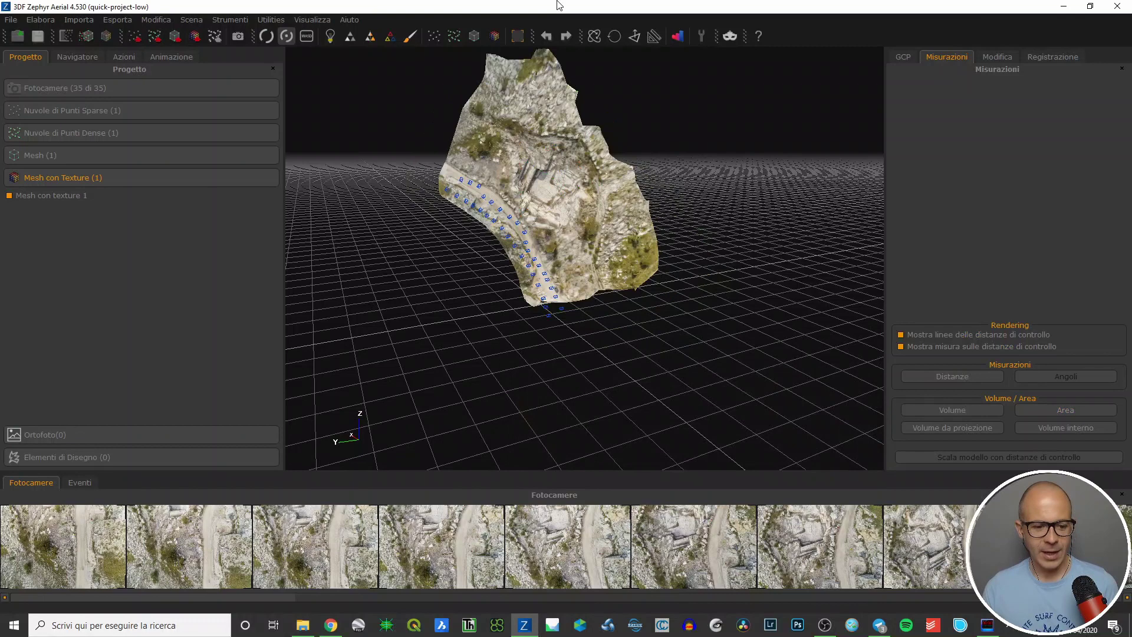
Step: Start the Definisci Vettore Verticale tool and place its dialog clear of the textured mesh
scroll(586, 158, "up", 2)
left_click(634, 36)
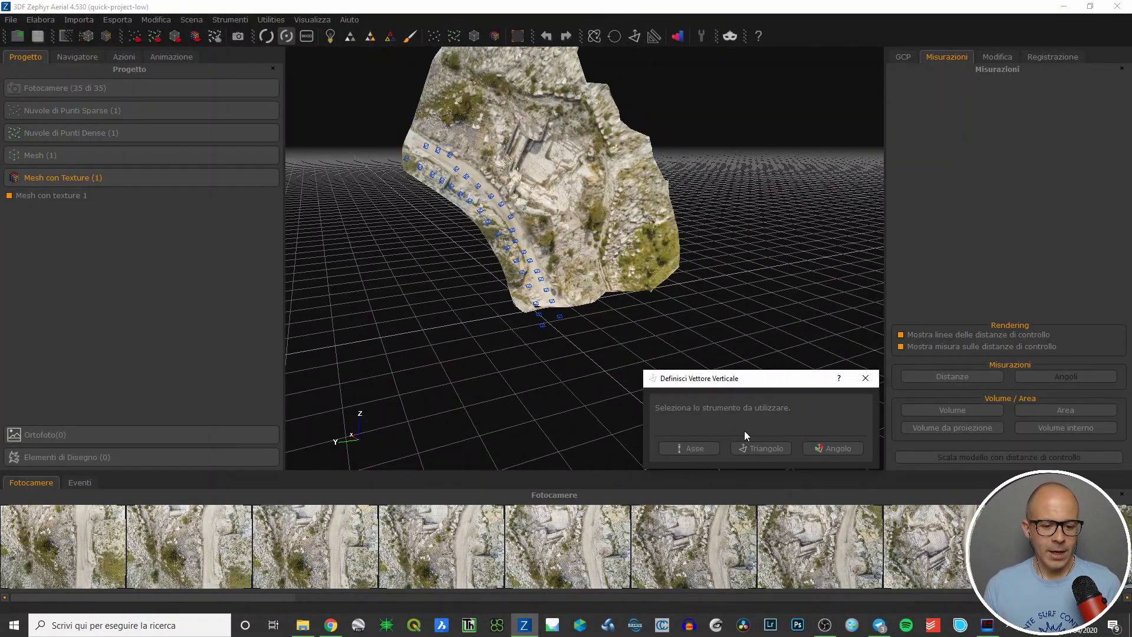
left_click_drag(757, 384, 751, 342)
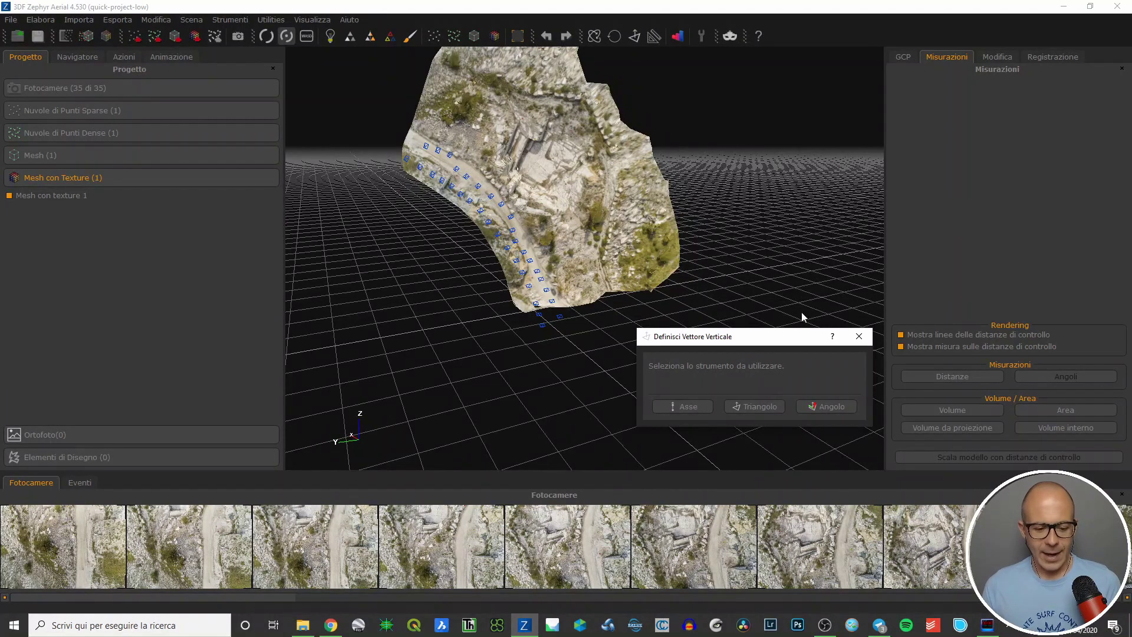
scroll(543, 183, "up", 3)
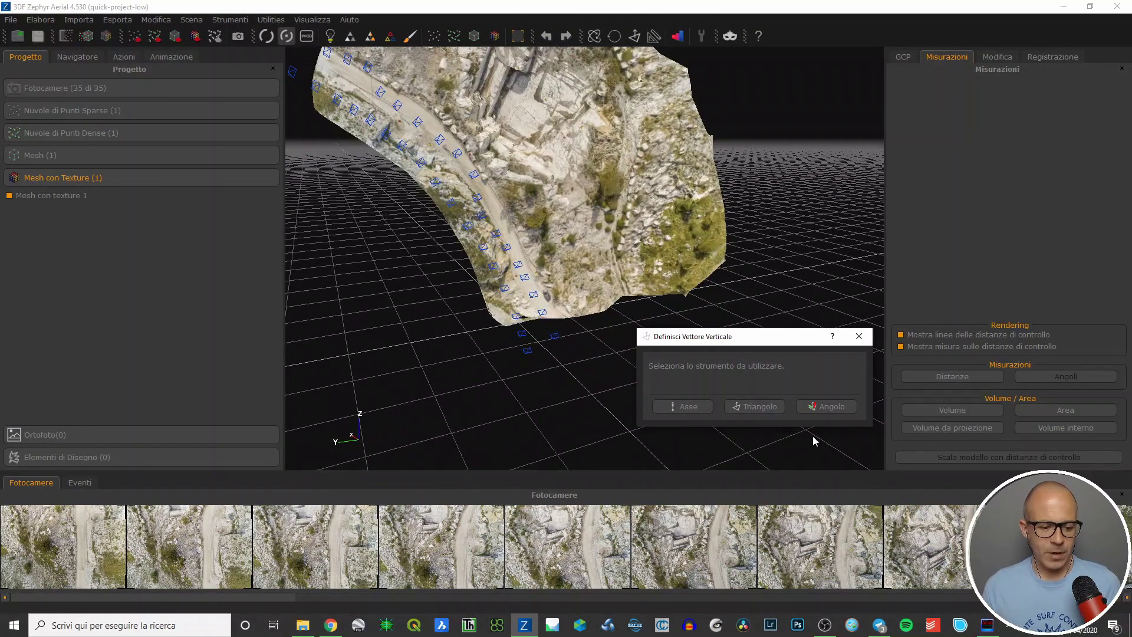
left_click_drag(548, 171, 675, 366)
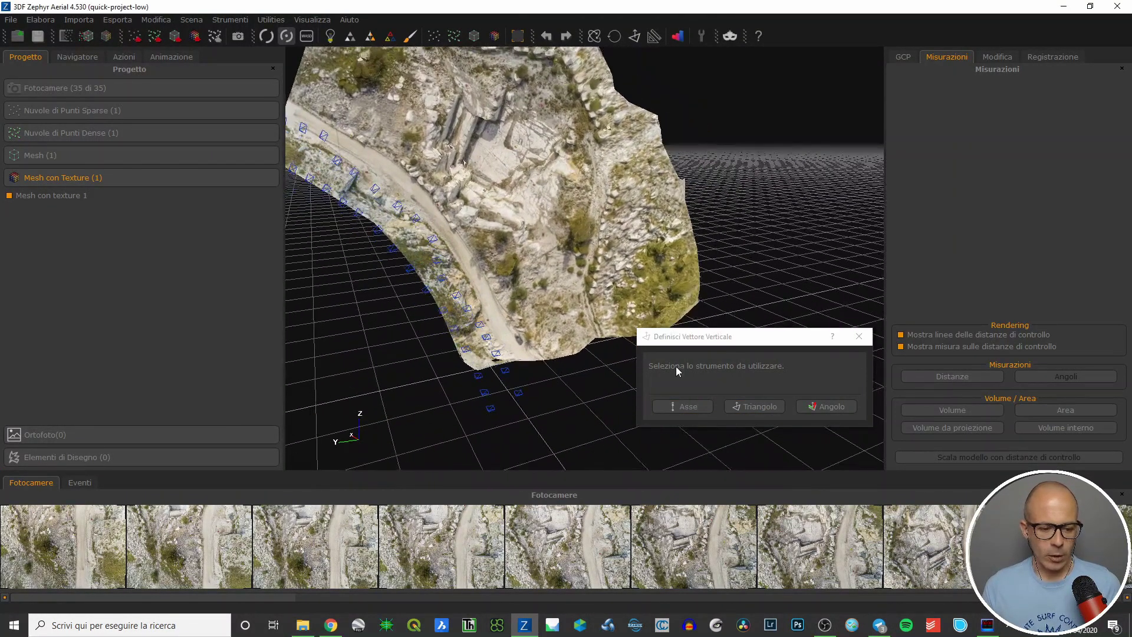
Step: Try to define the vertical vector with the Asse option using two arbitrary points across the quarry's rock surface
left_click(683, 409)
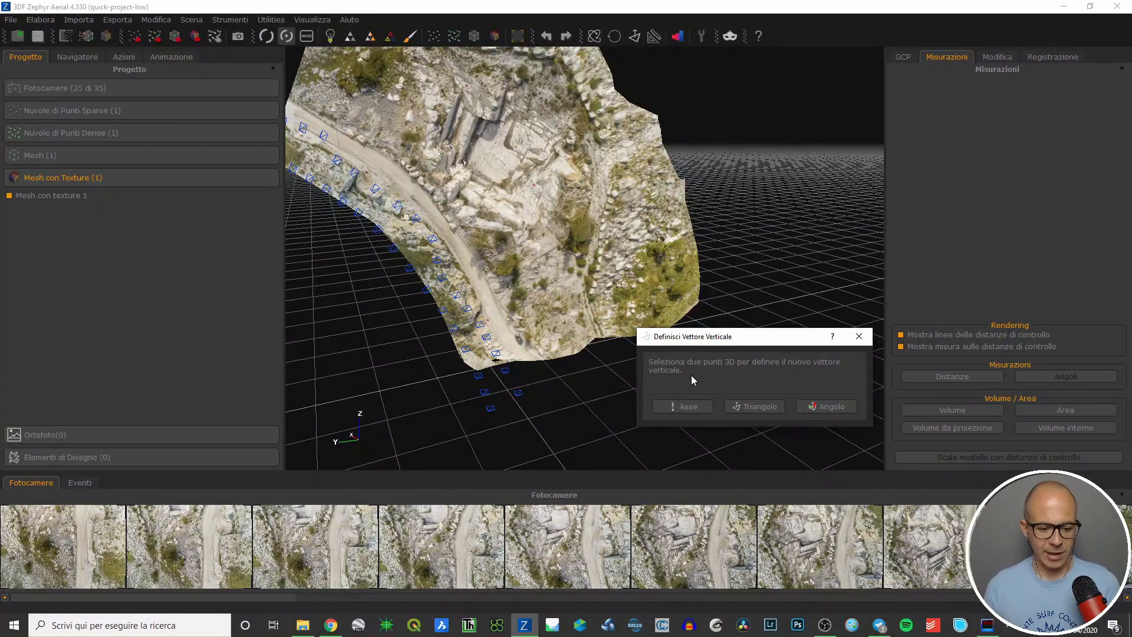
left_click_drag(536, 217, 503, 199)
left_click(486, 146)
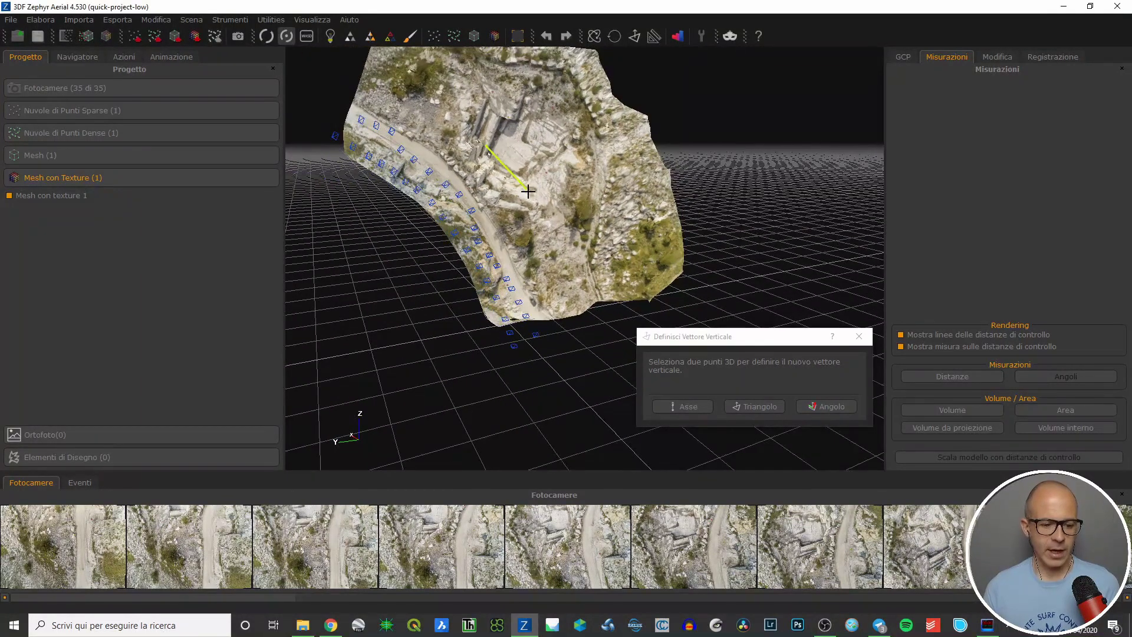
left_click(528, 192)
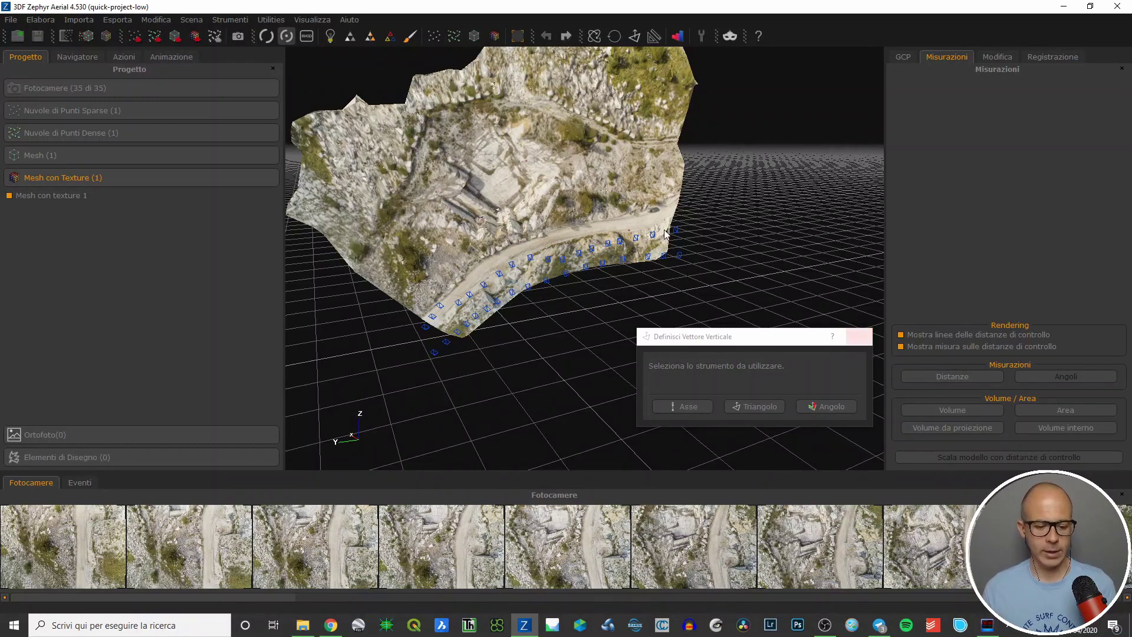
Step: Define the vertical vector with the Asse option from the base to the upper edge of the upright rock block beside the quarry floor
left_click_drag(619, 270, 441, 70)
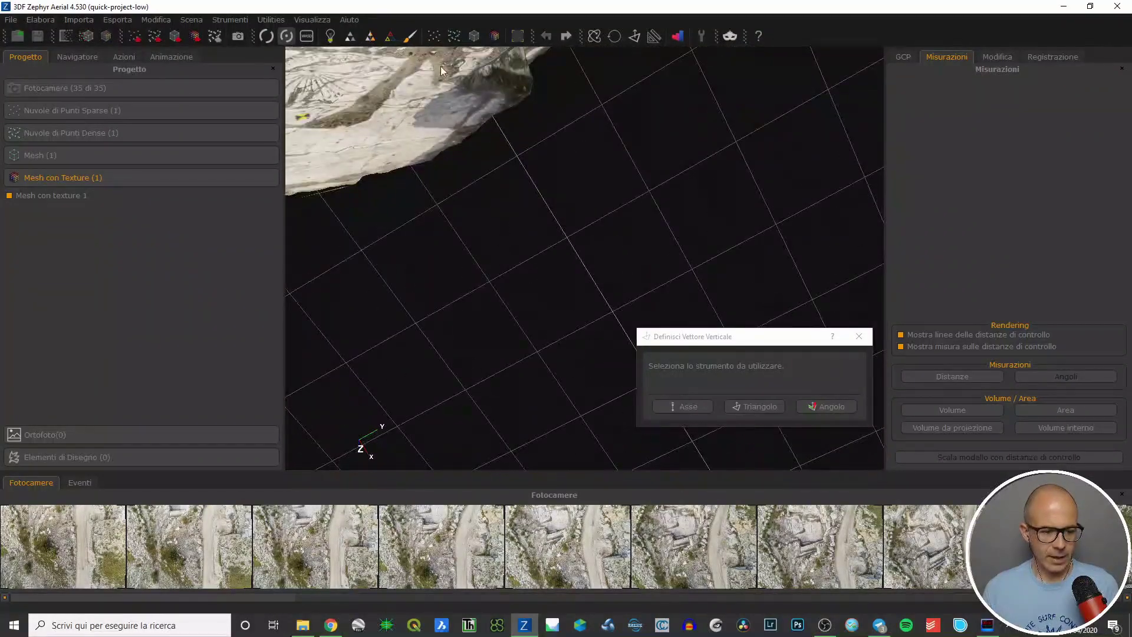
left_click_drag(438, 146, 396, 161)
left_click_drag(526, 176, 570, 372)
right_click(569, 372)
mouse_move(600, 249)
left_mouse_down()
mouse_move(571, 342)
mouse_move(566, 312)
mouse_move(610, 292)
mouse_move(533, 322)
mouse_move(586, 250)
mouse_move(548, 225)
mouse_move(564, 275)
mouse_move(588, 266)
left_mouse_up()
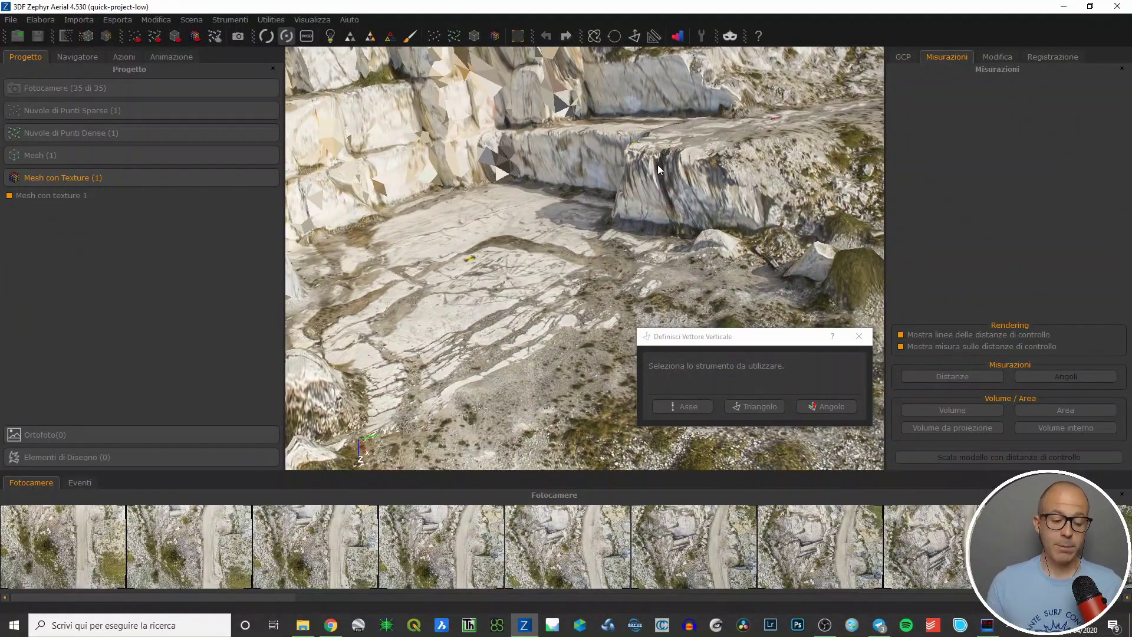
left_click(684, 404)
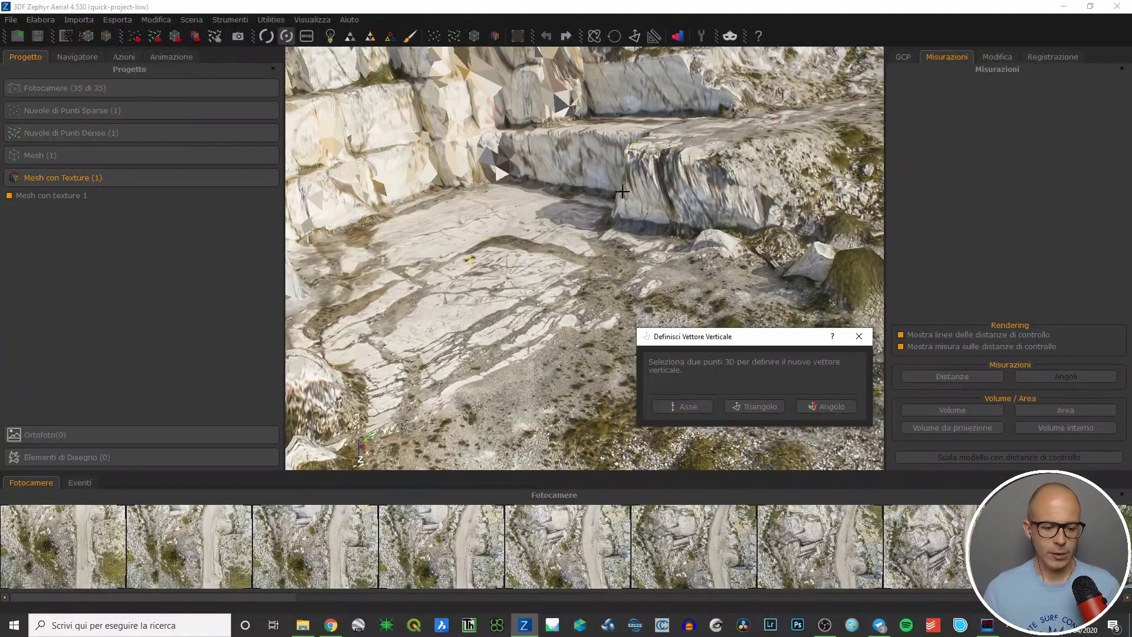
left_click(653, 234)
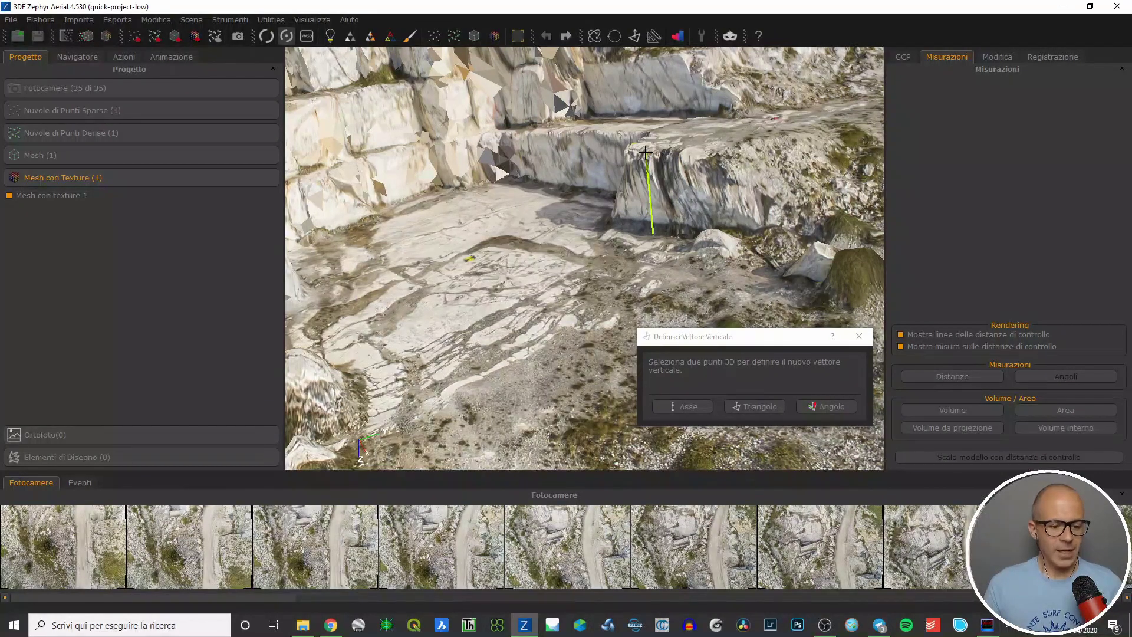
left_click(646, 153)
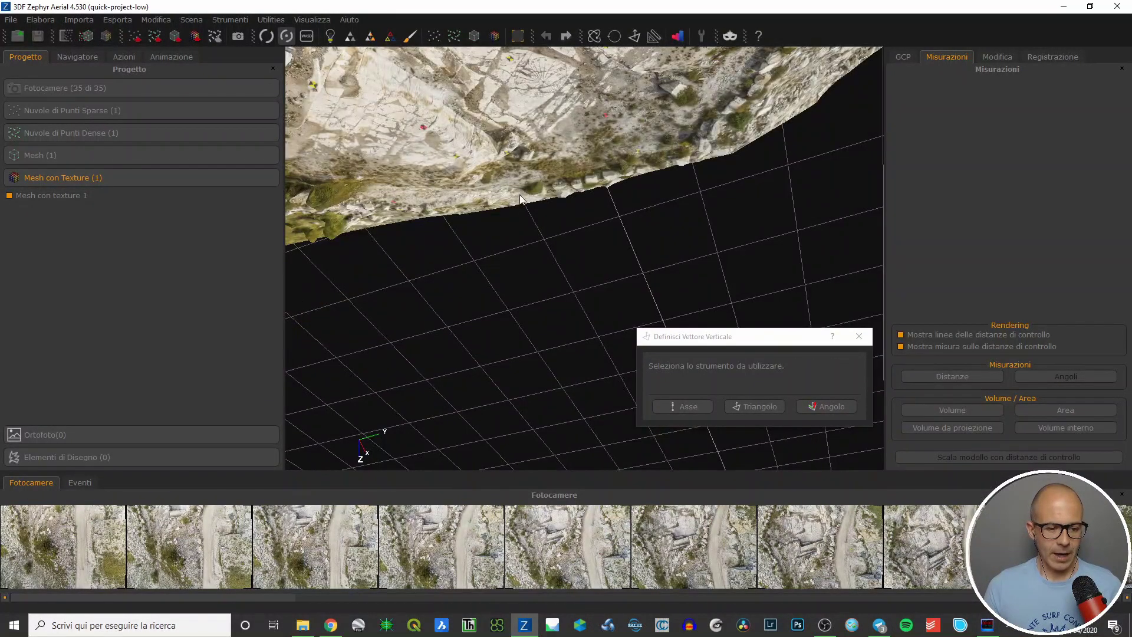
Step: Redefine the vertical vector with the Triangolo option using three counterclockwise points around the flat quarry floor
left_click_drag(519, 203, 493, 213)
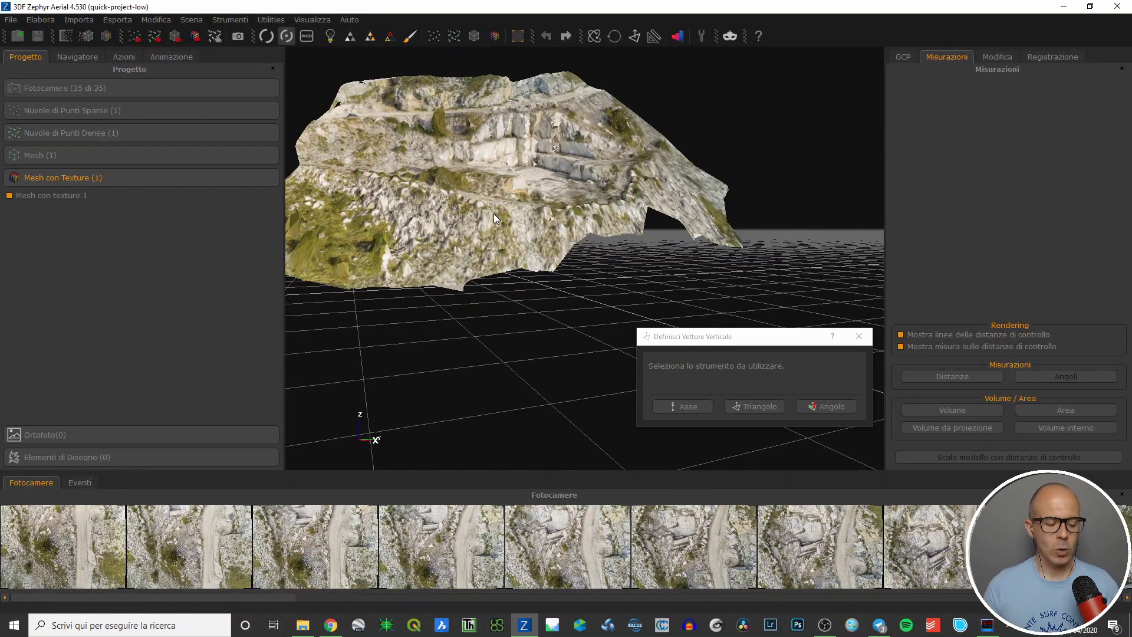
scroll(542, 296, "up", 3)
left_click_drag(521, 316, 462, 221)
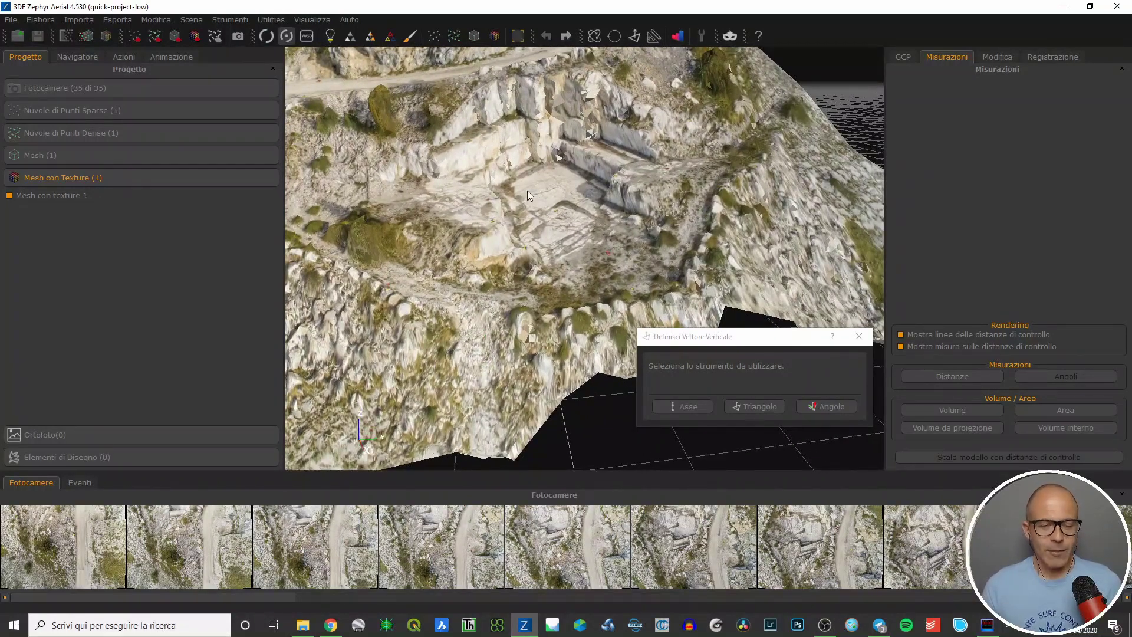
left_click(744, 405)
scroll(614, 196, "up", 10)
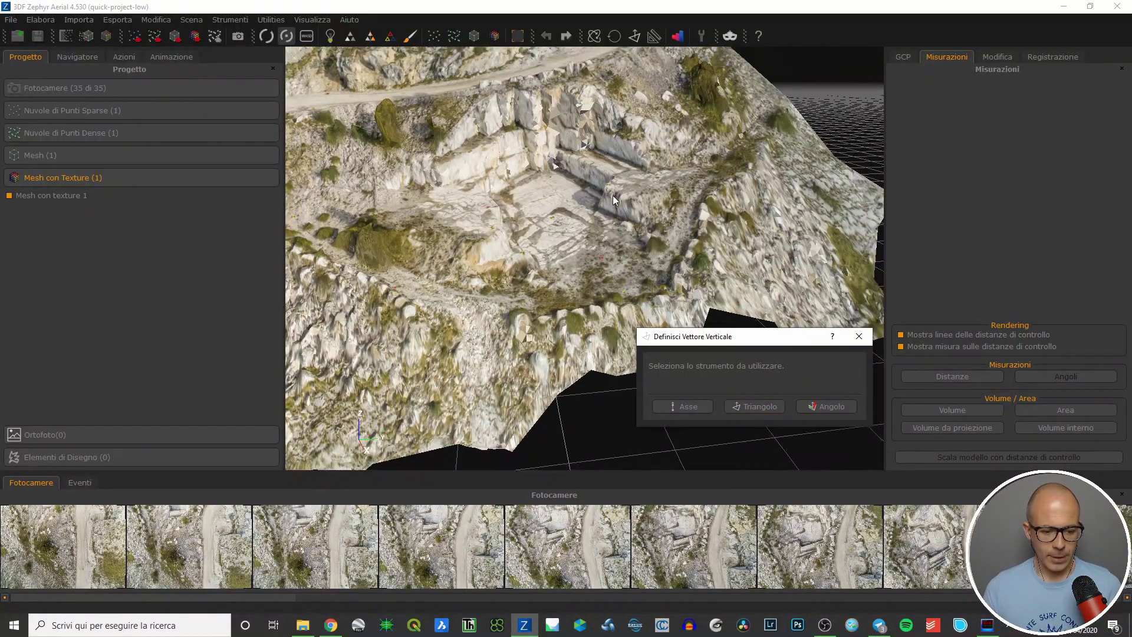
left_click_drag(577, 288, 516, 236)
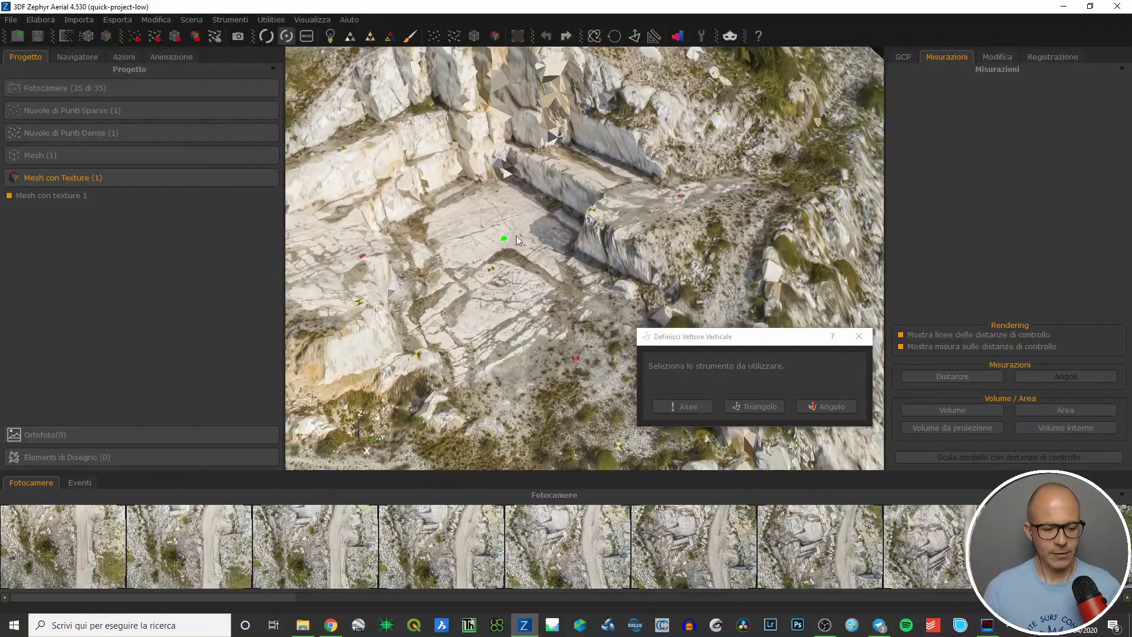
left_click(759, 409)
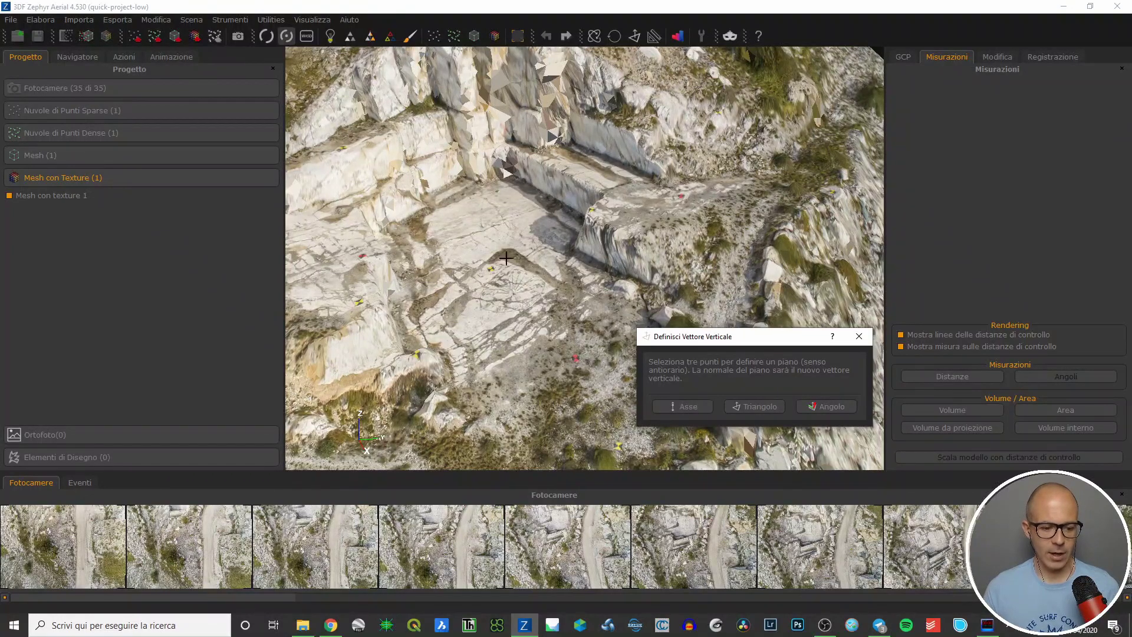
left_click(466, 341)
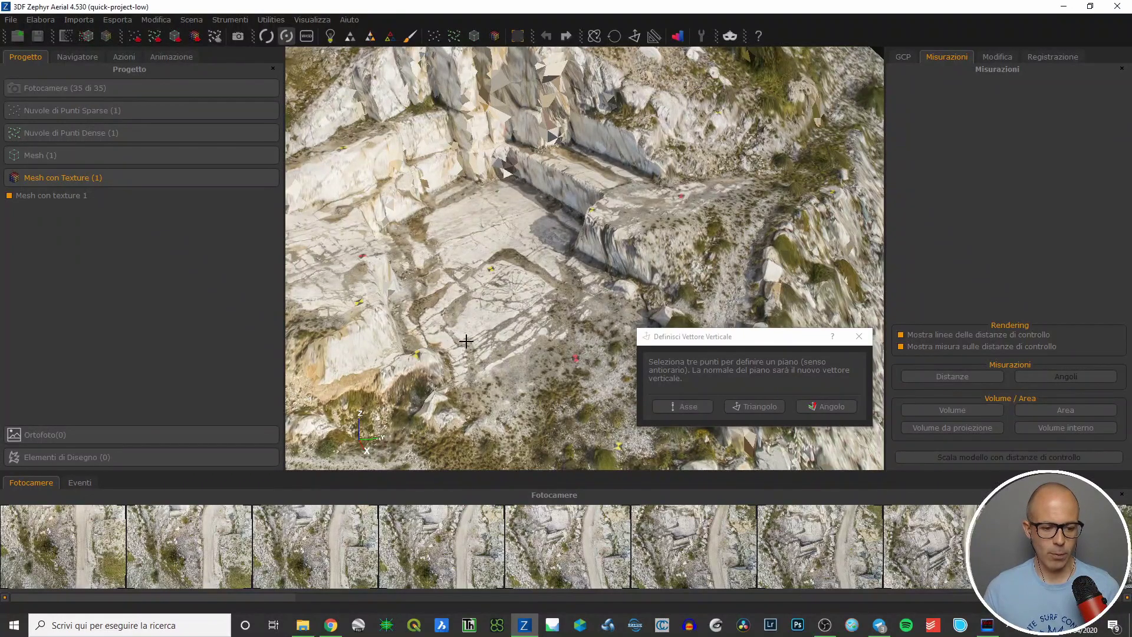
left_click(554, 226)
left_click(412, 225)
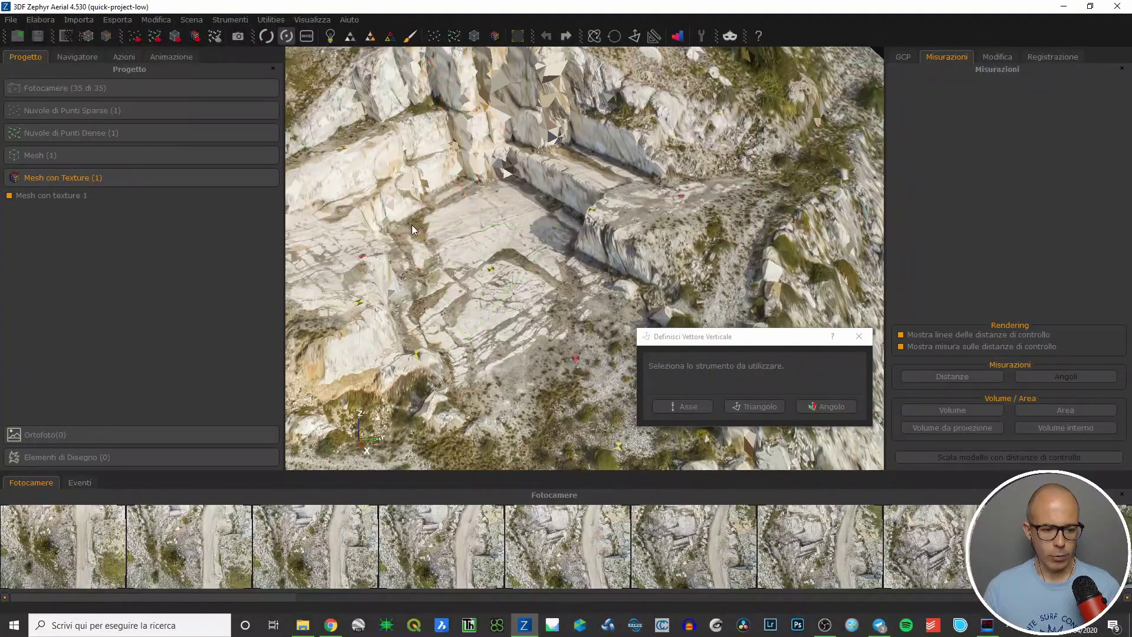
Step: Examine the reoriented quarry model from the side against the grid and the camera positions
scroll(481, 257, "down", 5)
scroll(483, 261, "down", 2)
left_click_drag(483, 260, 477, 319)
scroll(490, 280, "up", 3)
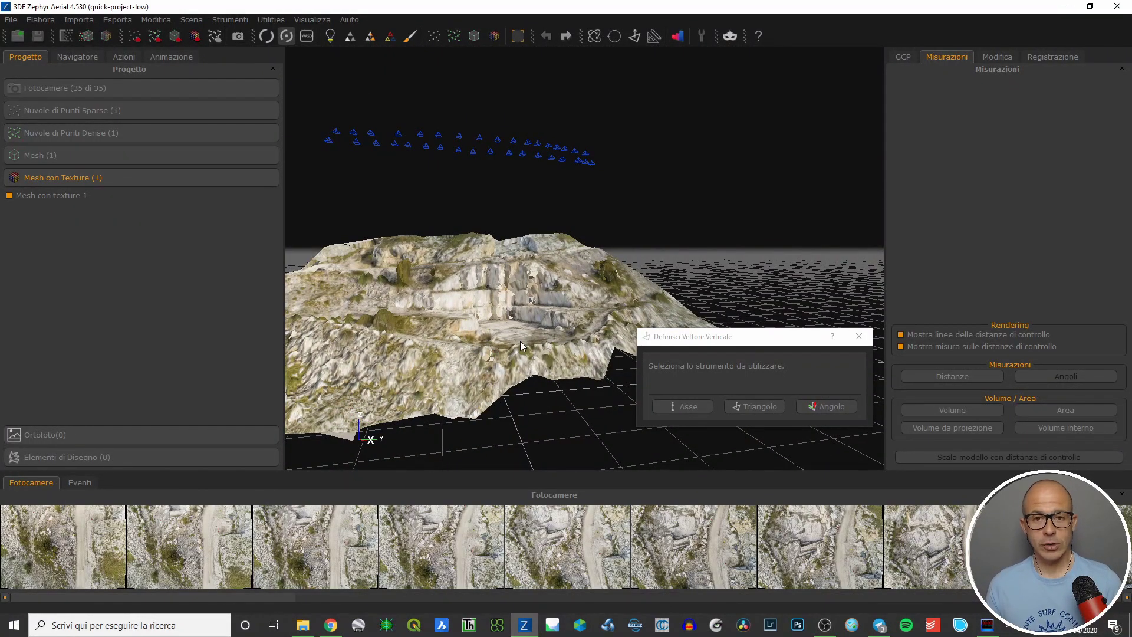
scroll(503, 341, "up", 2)
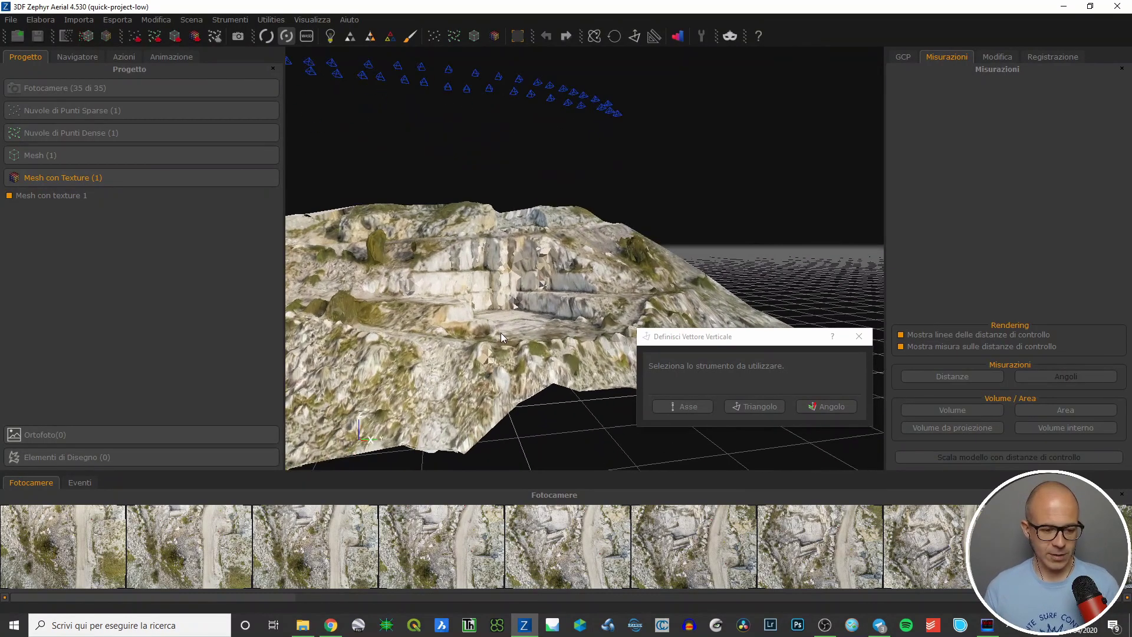
left_click_drag(501, 333, 501, 345)
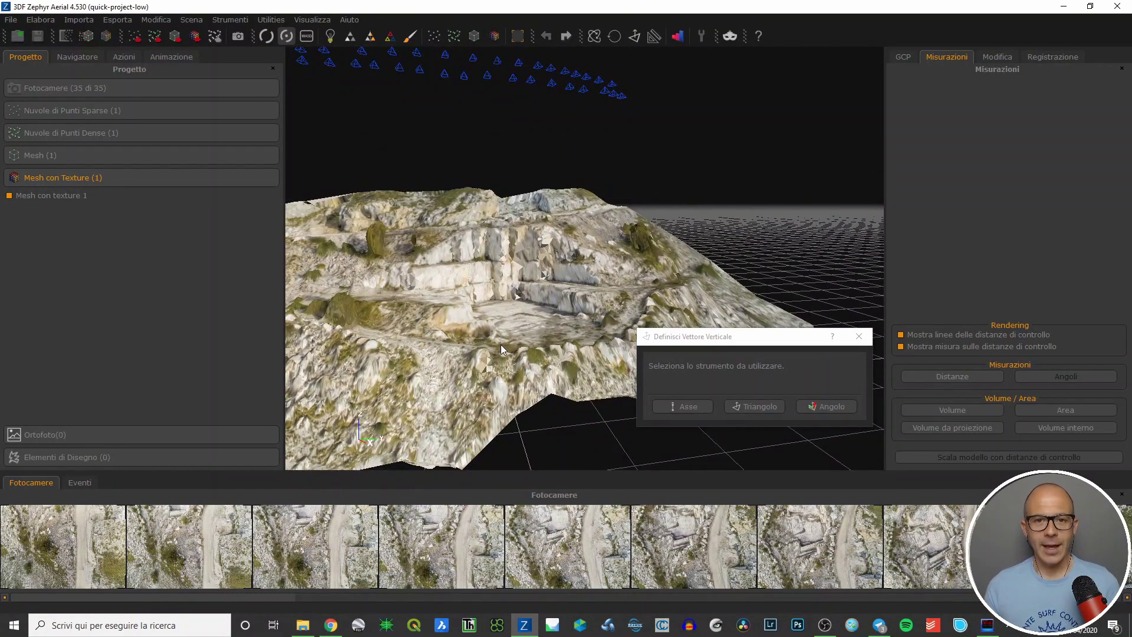
scroll(500, 344, "down", 3)
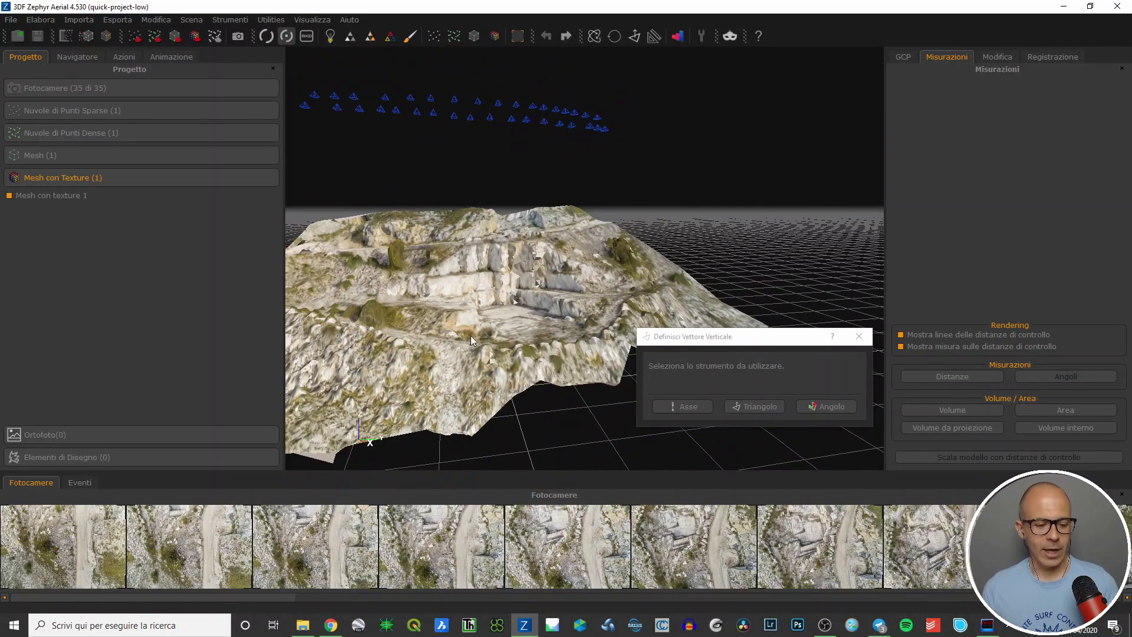